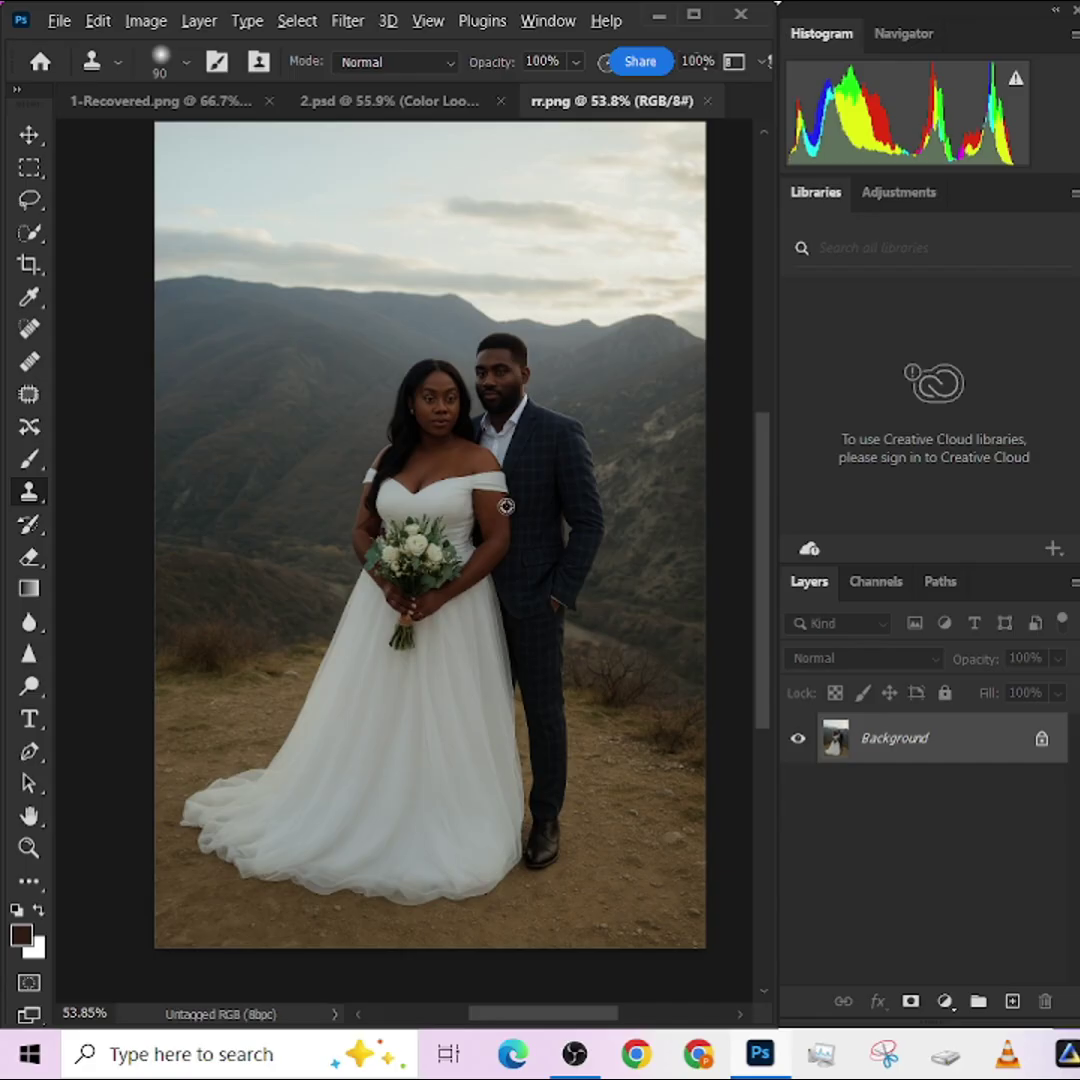
- Crop the photo to a 4:5 portrait with extra sky above the couple and a slight rotation
scroll(505, 505, "down", 3)
scroll(505, 505, "up", 3)
left_click(28, 265)
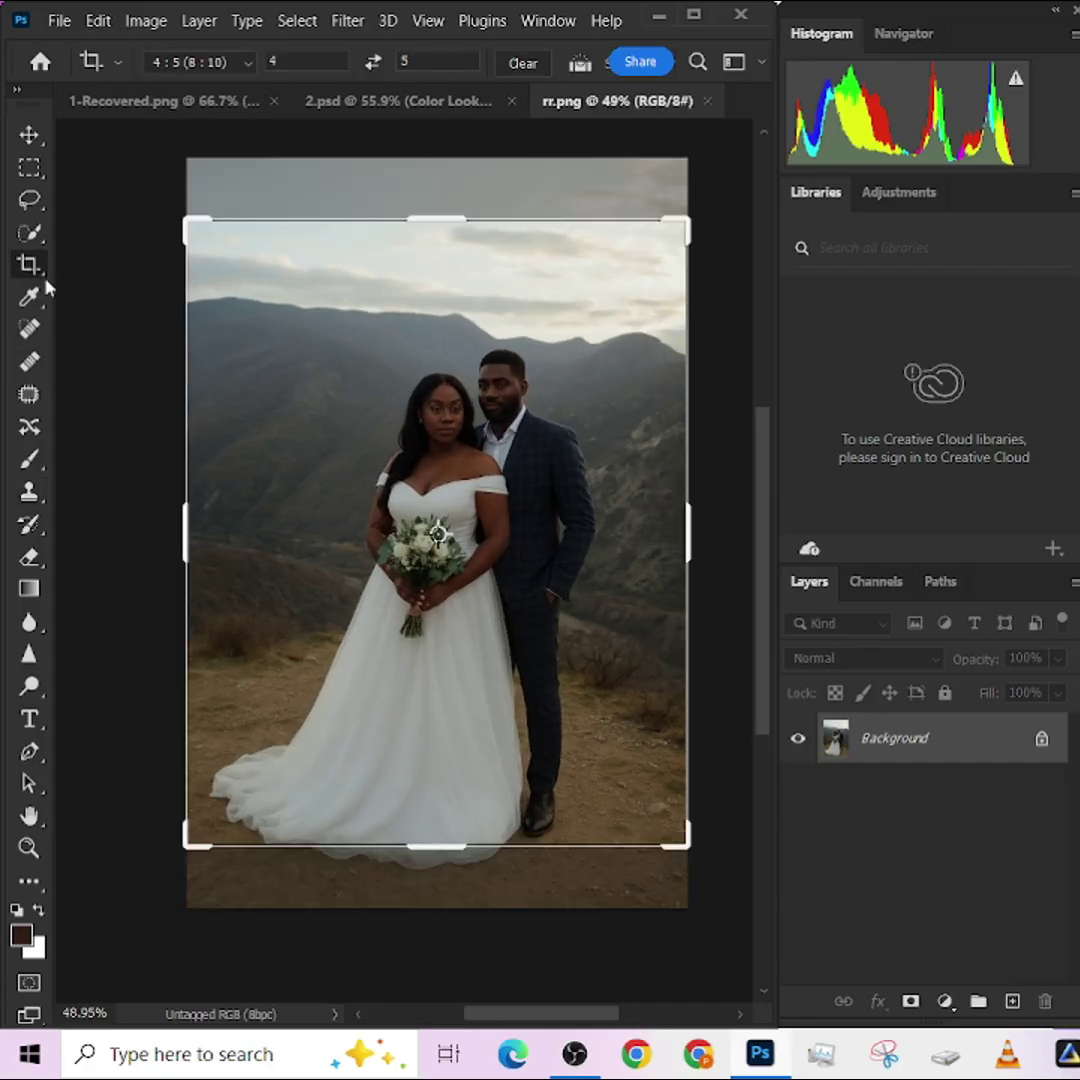
left_click_drag(340, 496, 339, 461)
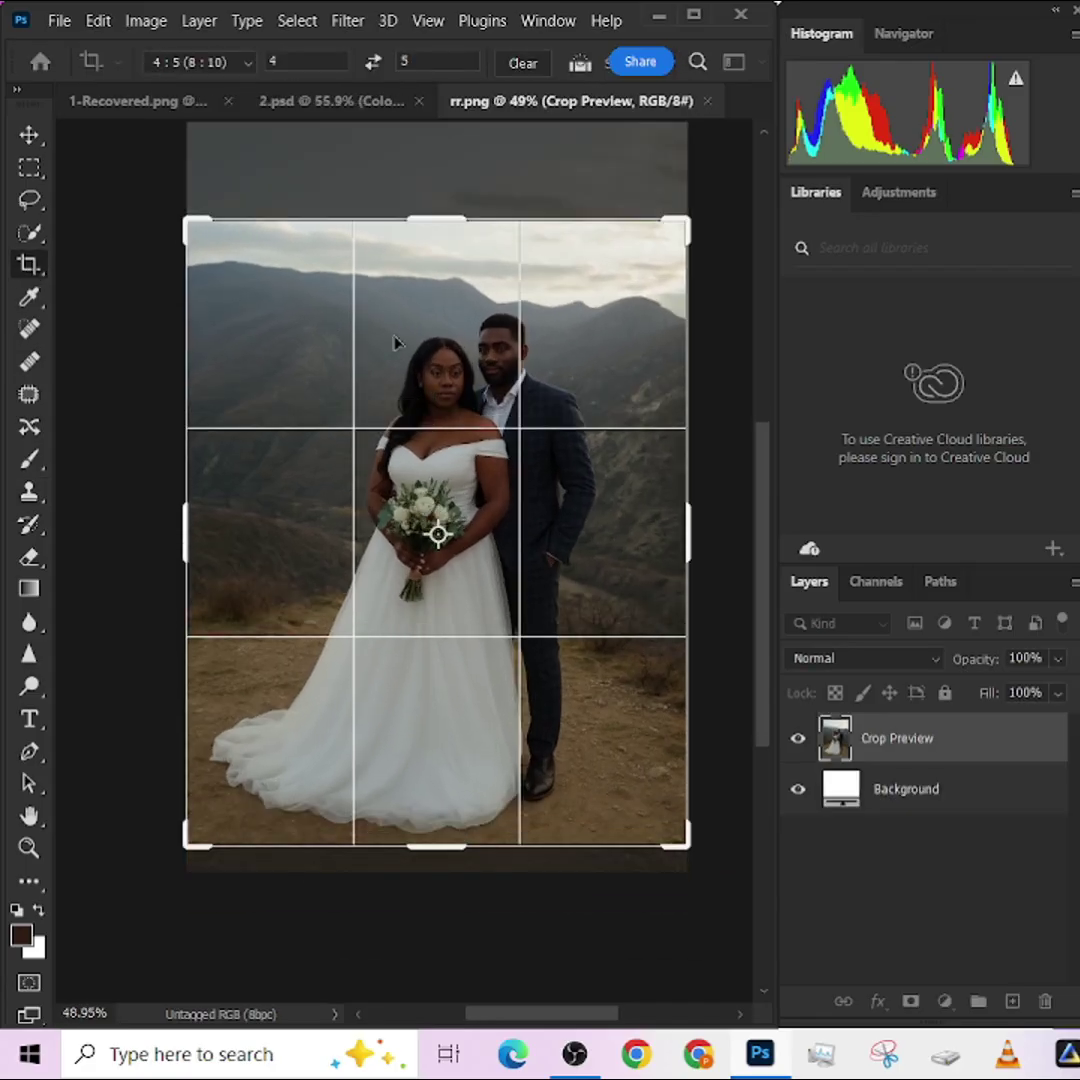
left_click_drag(426, 228, 437, 178)
left_click_drag(481, 520, 484, 513)
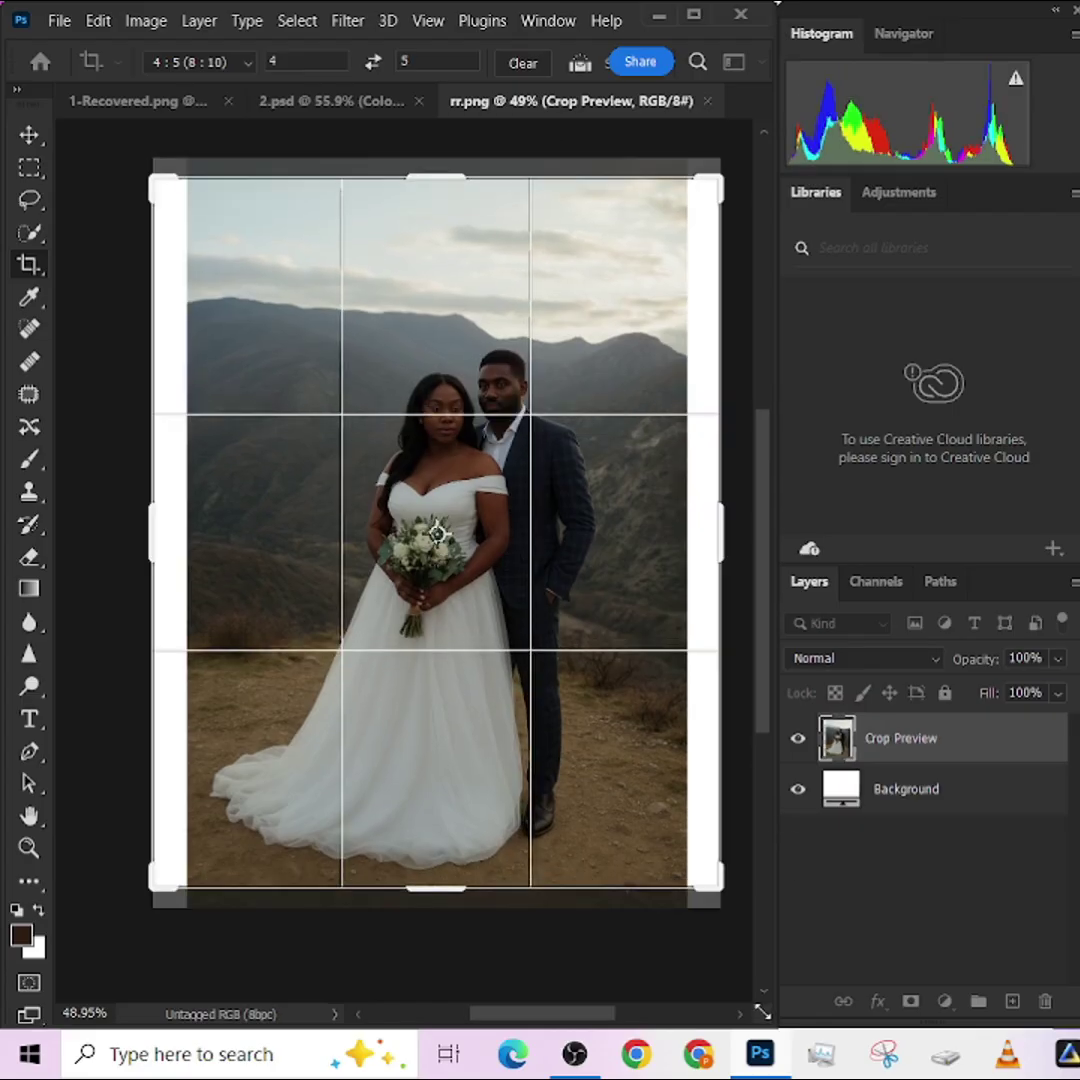
mouse_move(737, 982)
left_mouse_down()
mouse_move(835, 935)
mouse_move(736, 972)
left_mouse_up()
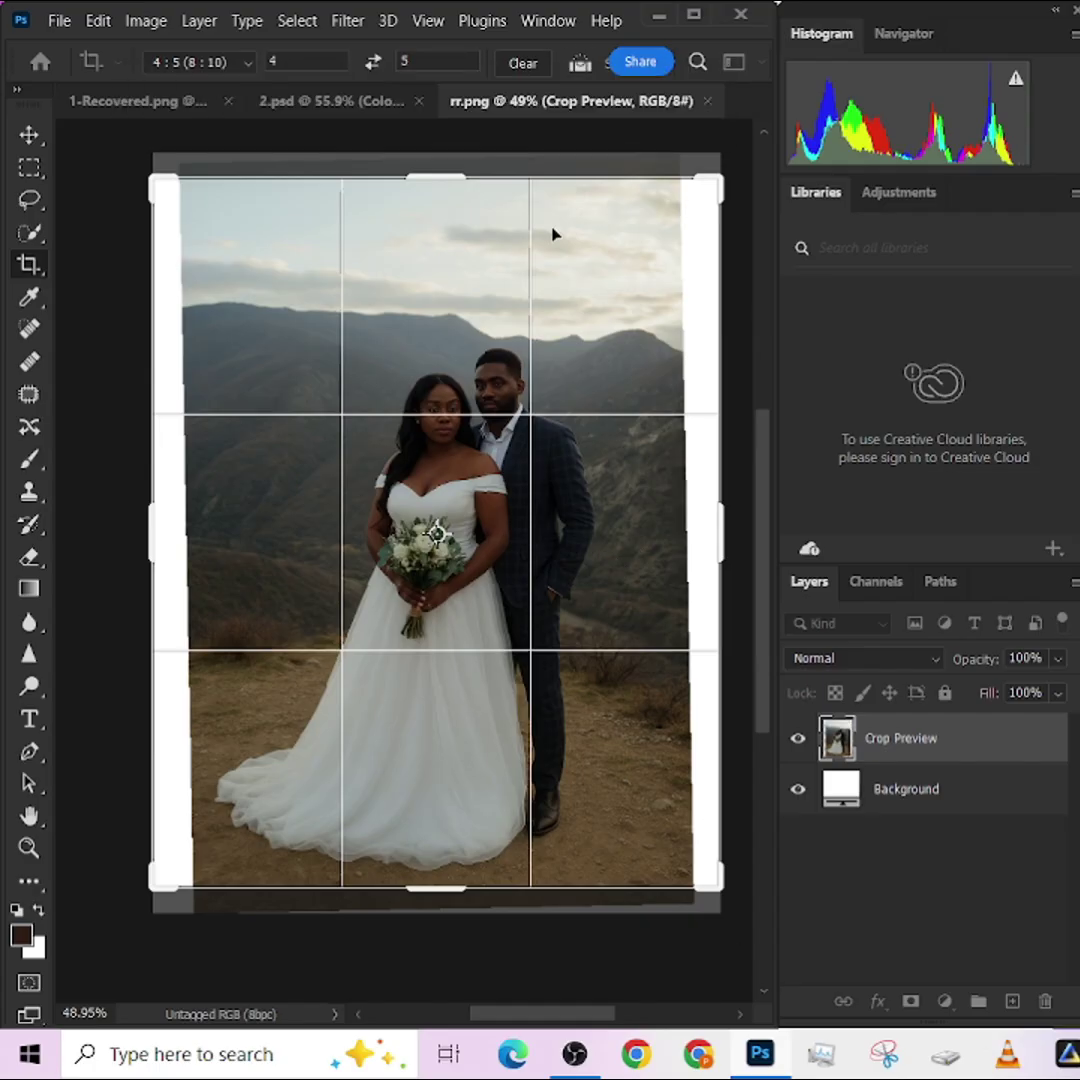
key("Return")
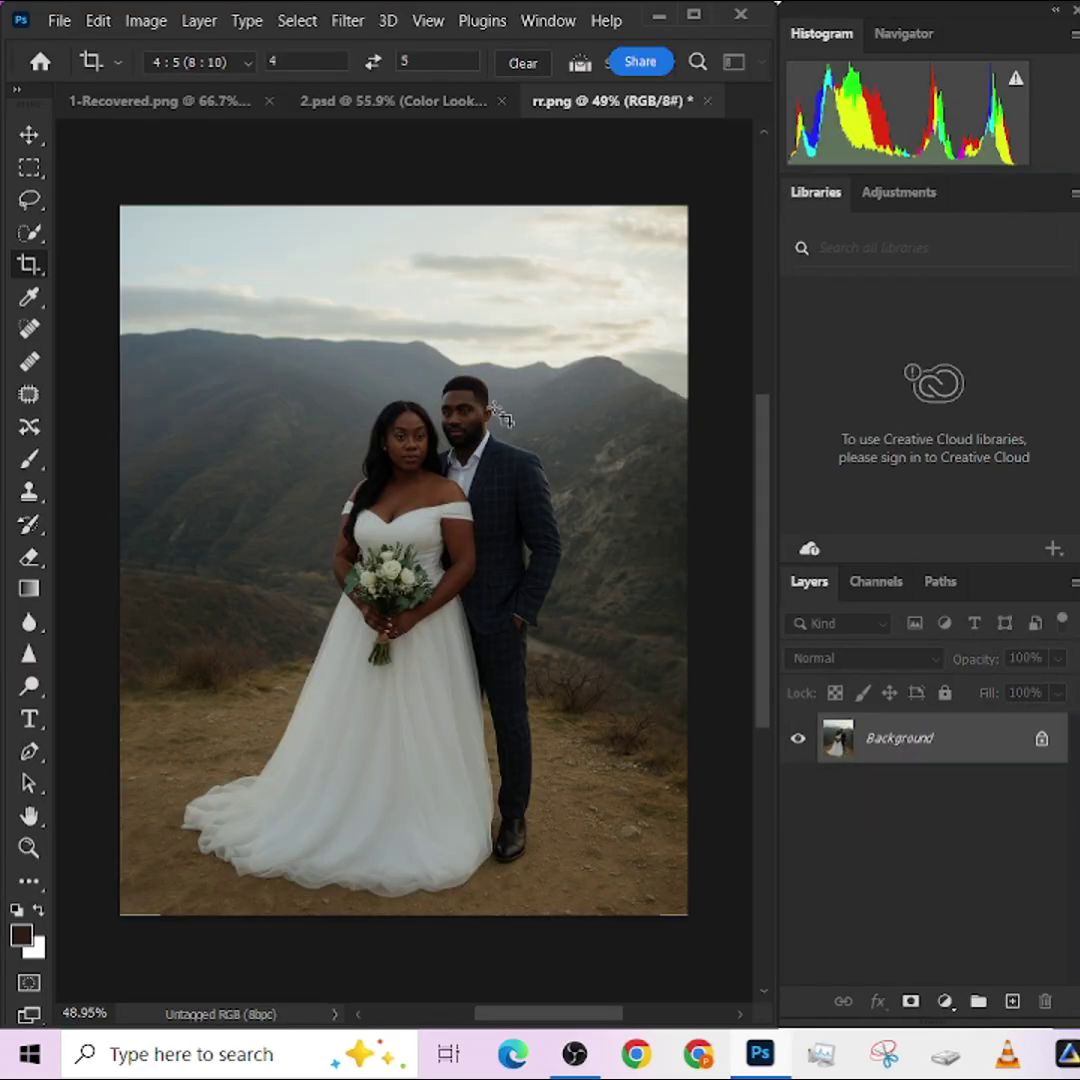
scroll(500, 418, "up", 2)
scroll(482, 345, "down", 2)
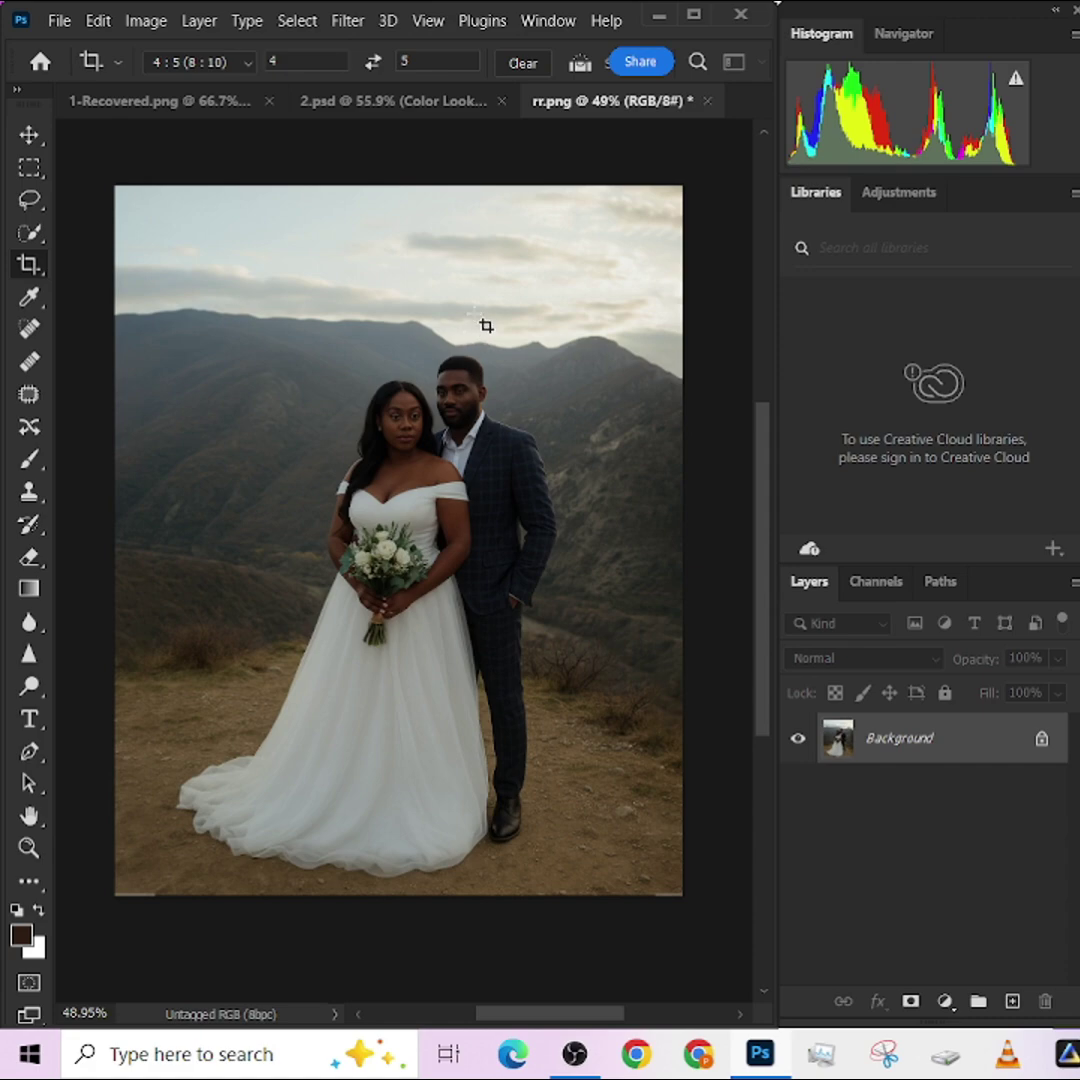
- Select the couple with Select > Subject and invert the selection to the surroundings
left_click(30, 233)
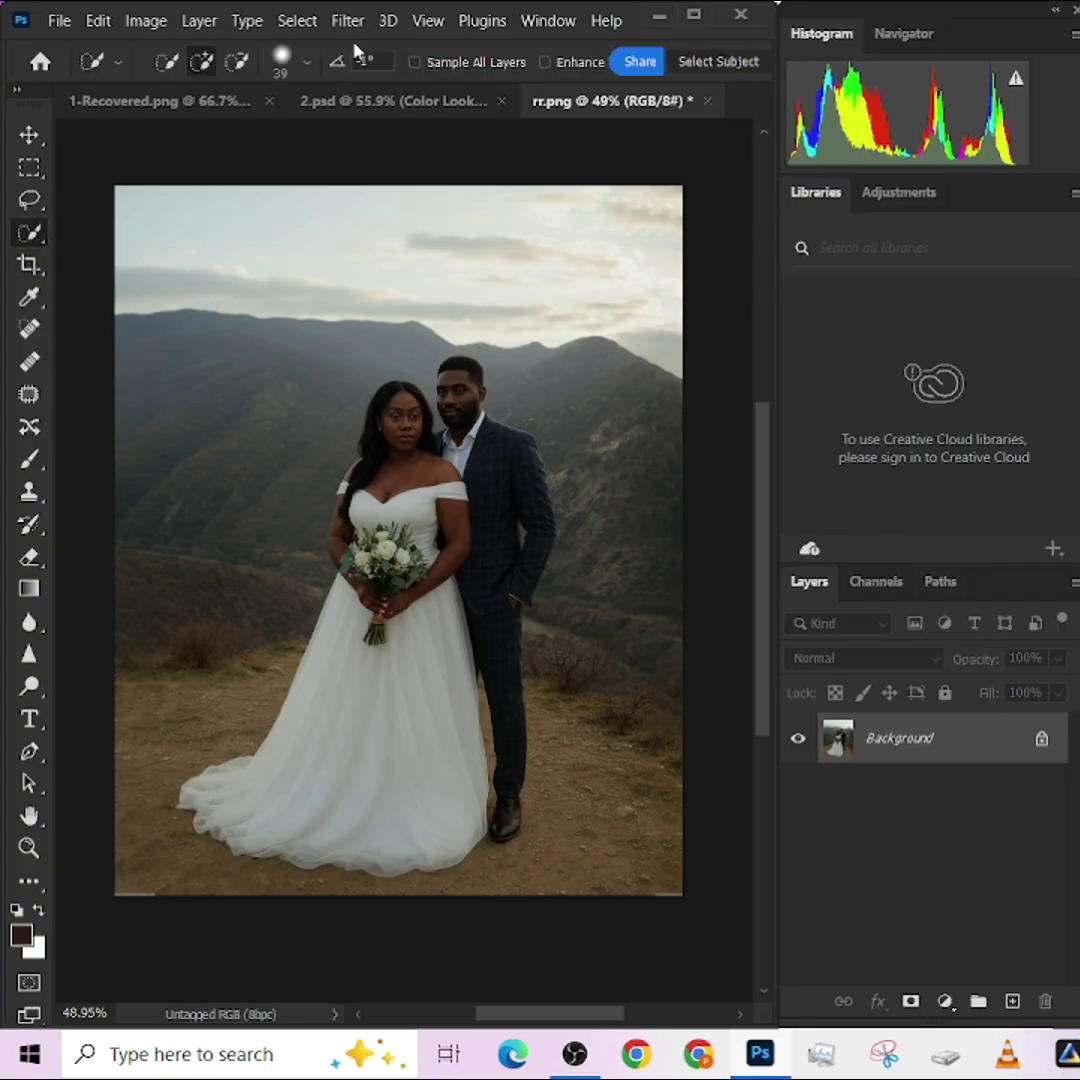
left_click(300, 22)
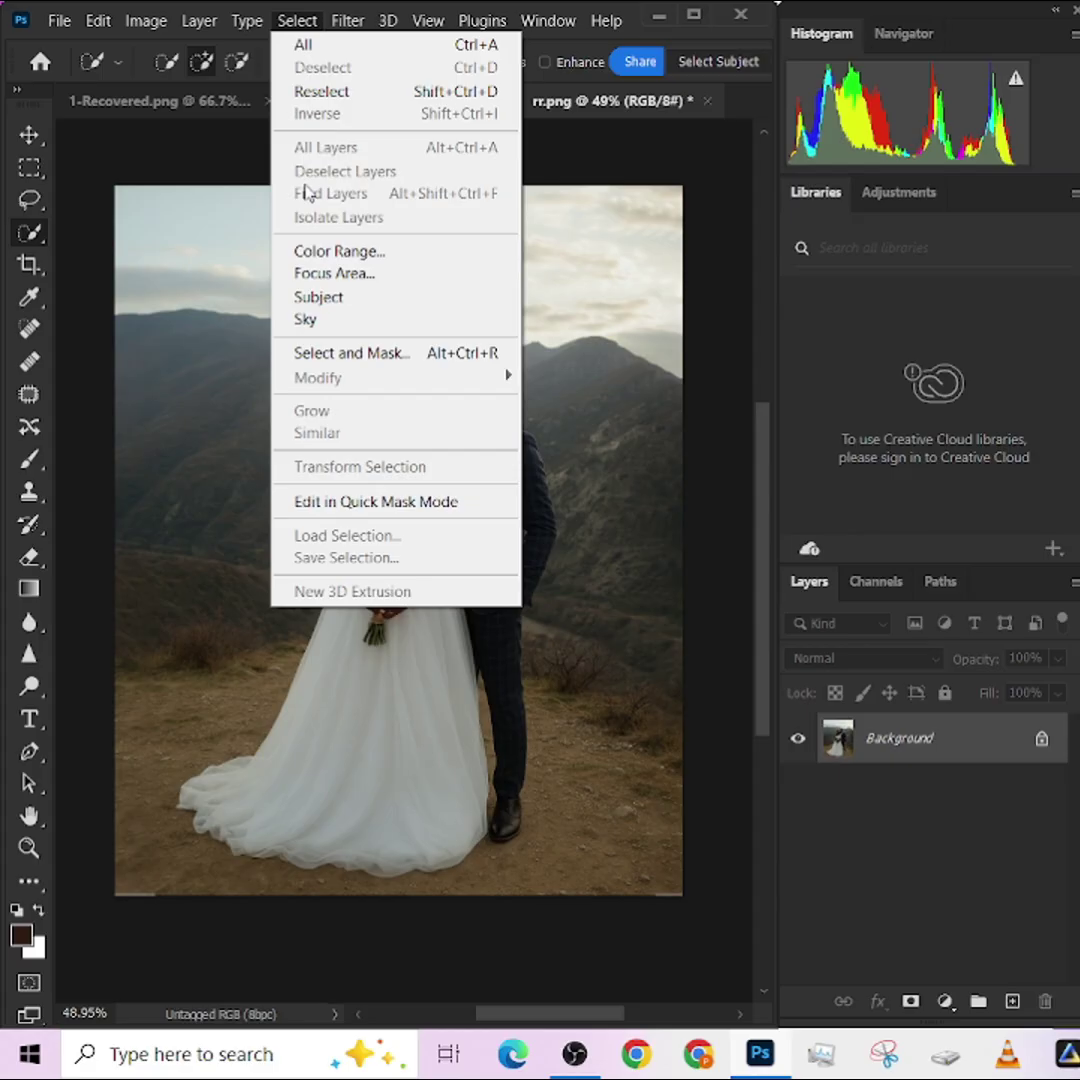
left_click(318, 297)
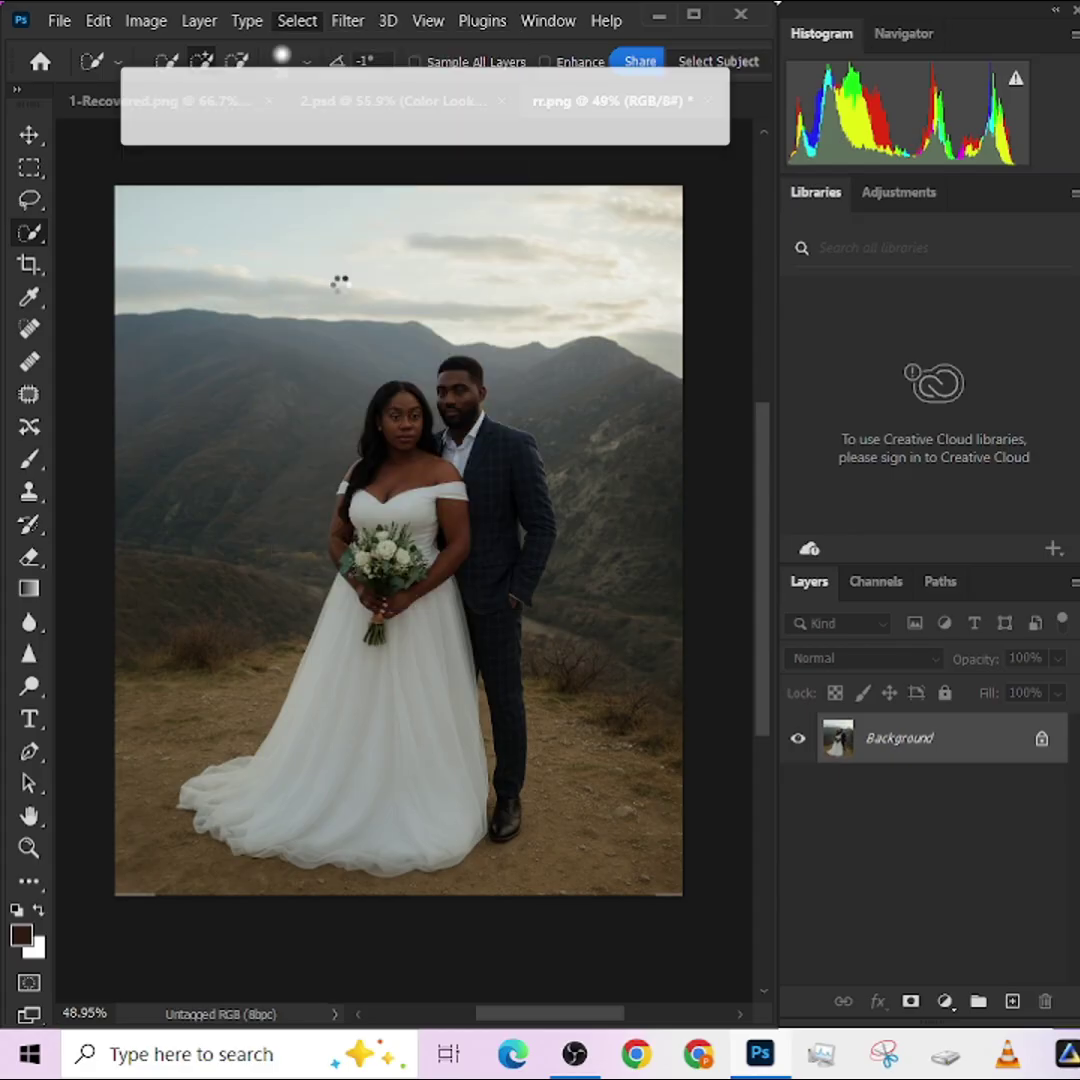
right_click(415, 612, "alt")
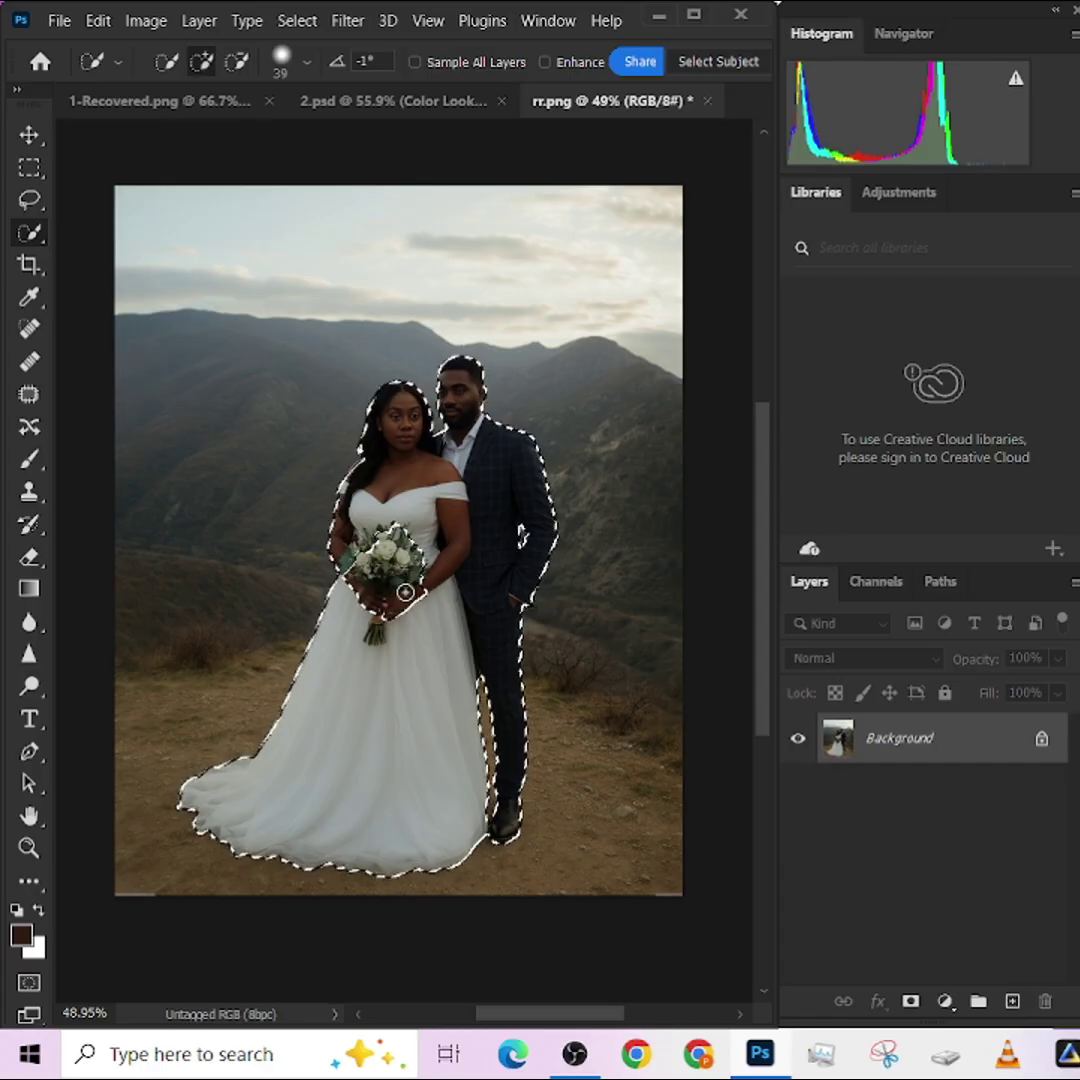
right_click(394, 576)
left_click(445, 138)
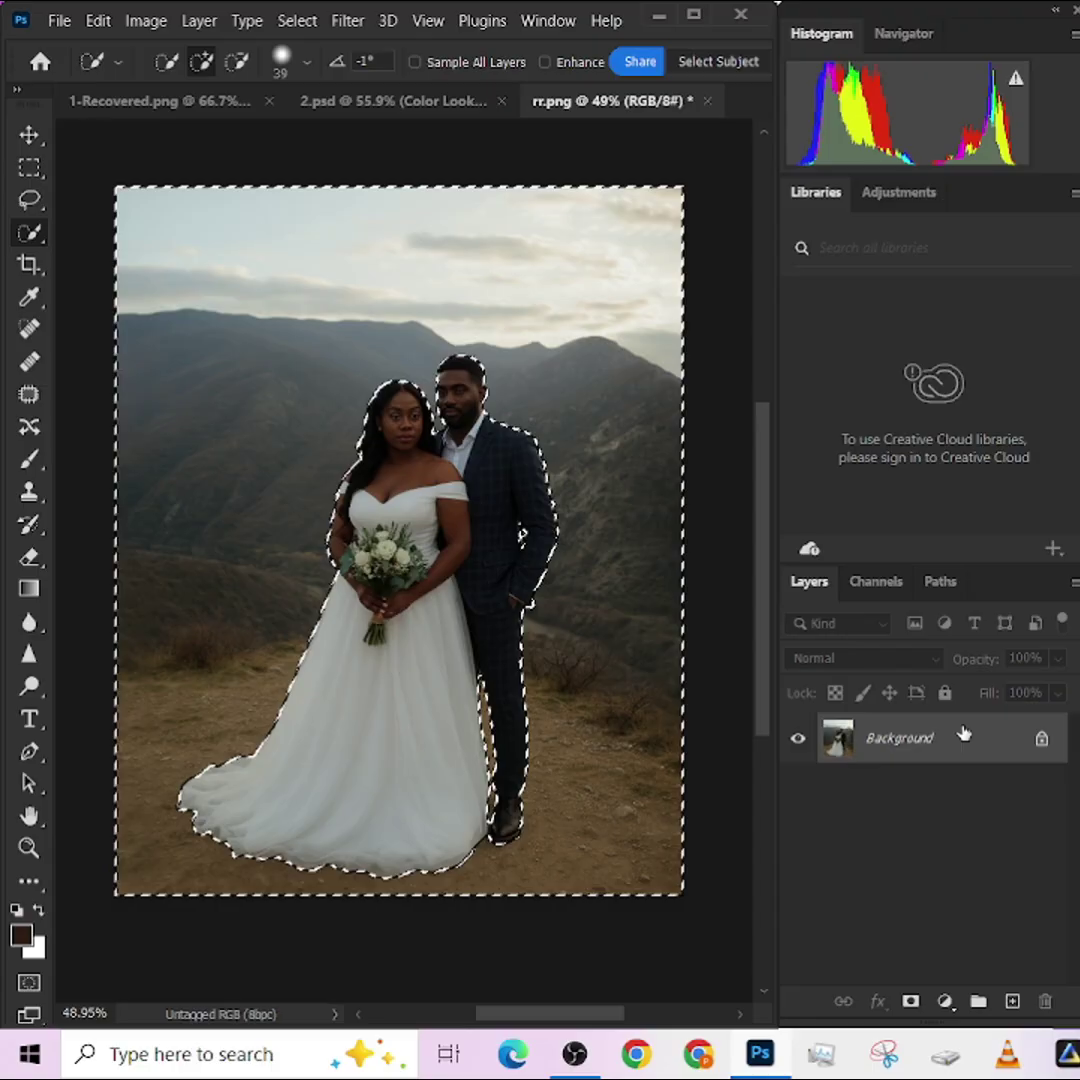
- Duplicate Background, cut the surroundings onto Layer 1, and move Background copy to the top
left_click_drag(962, 731, 1012, 1001)
right_click(340, 521)
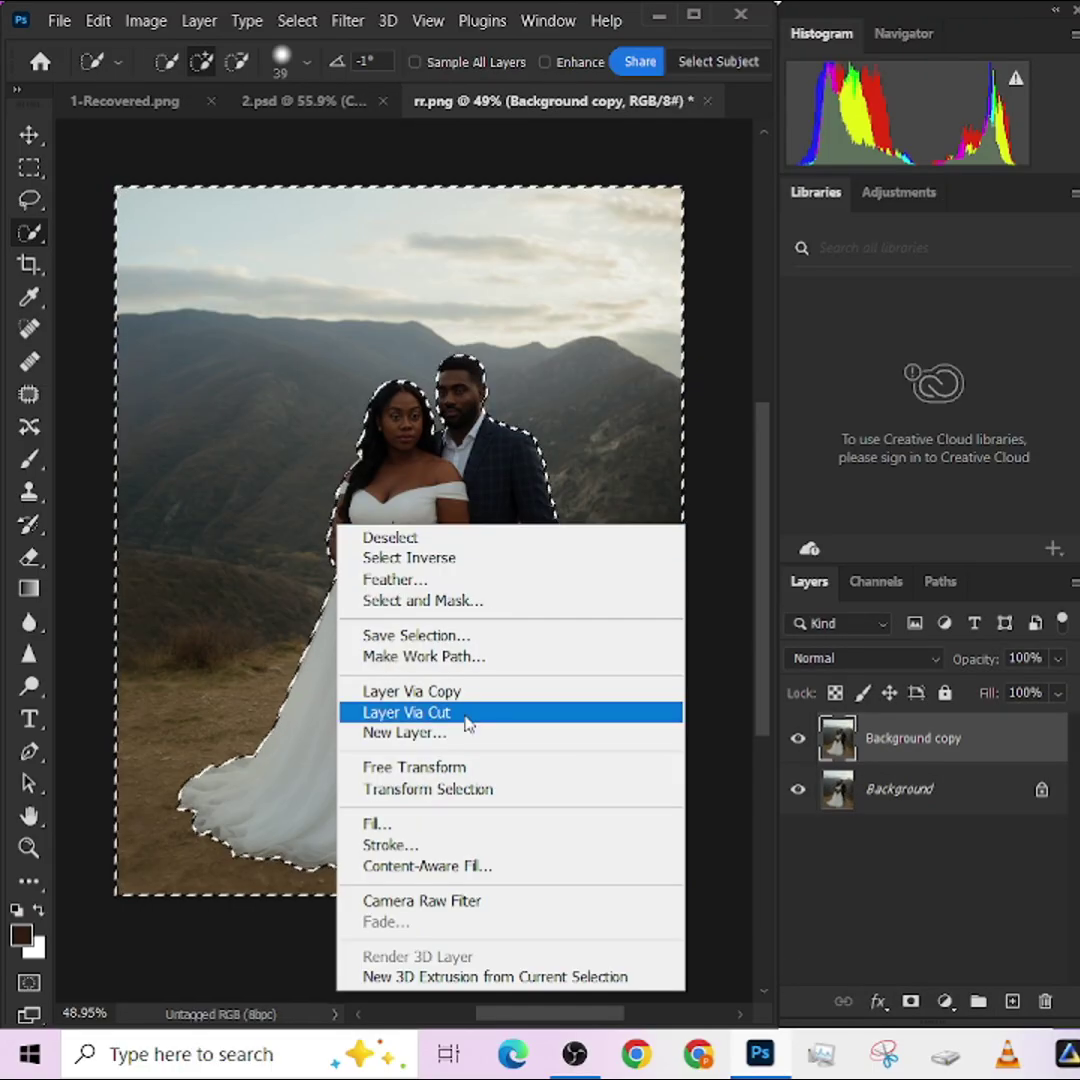
left_click(398, 714)
left_click_drag(955, 793, 926, 706)
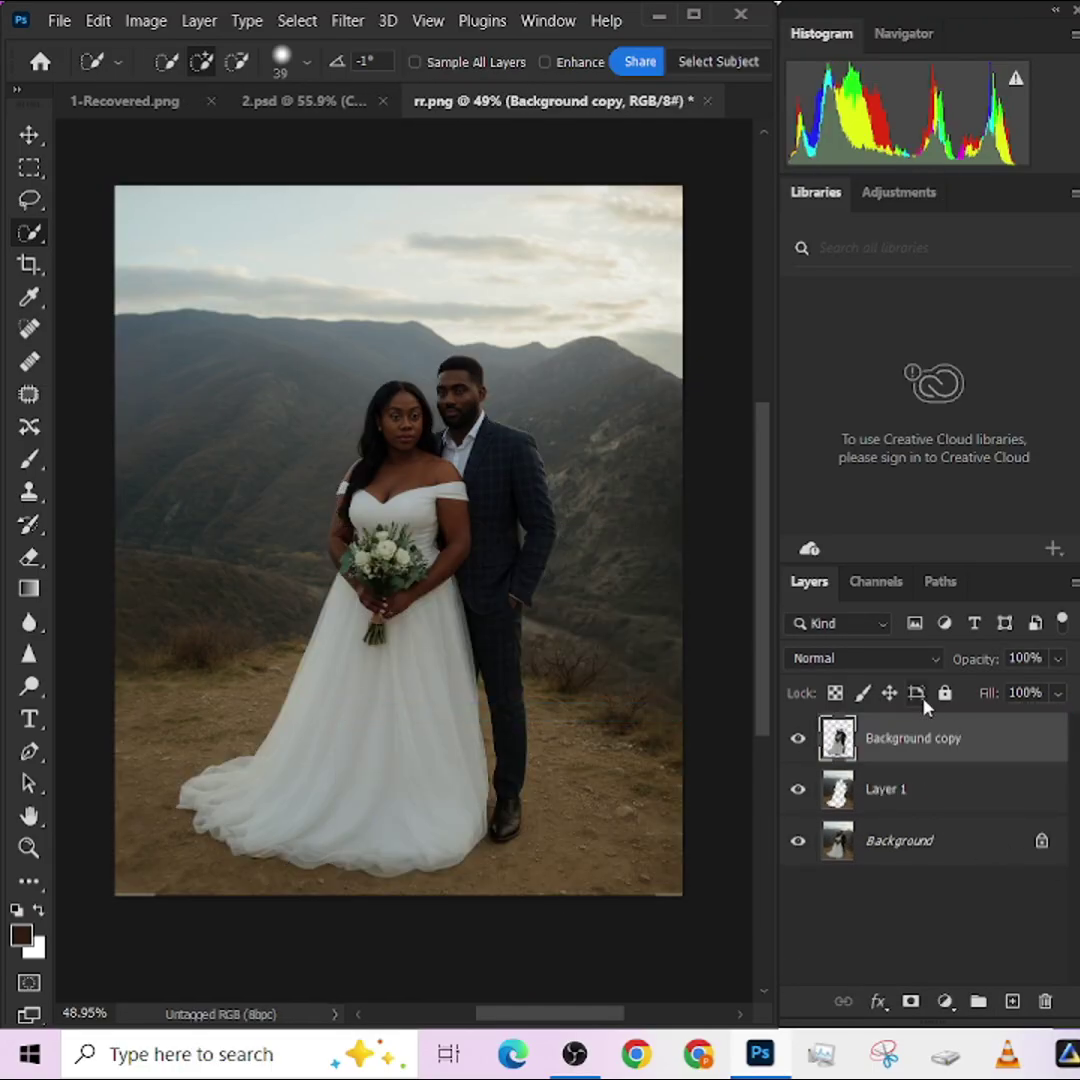
- Add a Curves adjustment above Layer 1 to darken the surroundings
left_click(916, 800)
left_click(944, 1003)
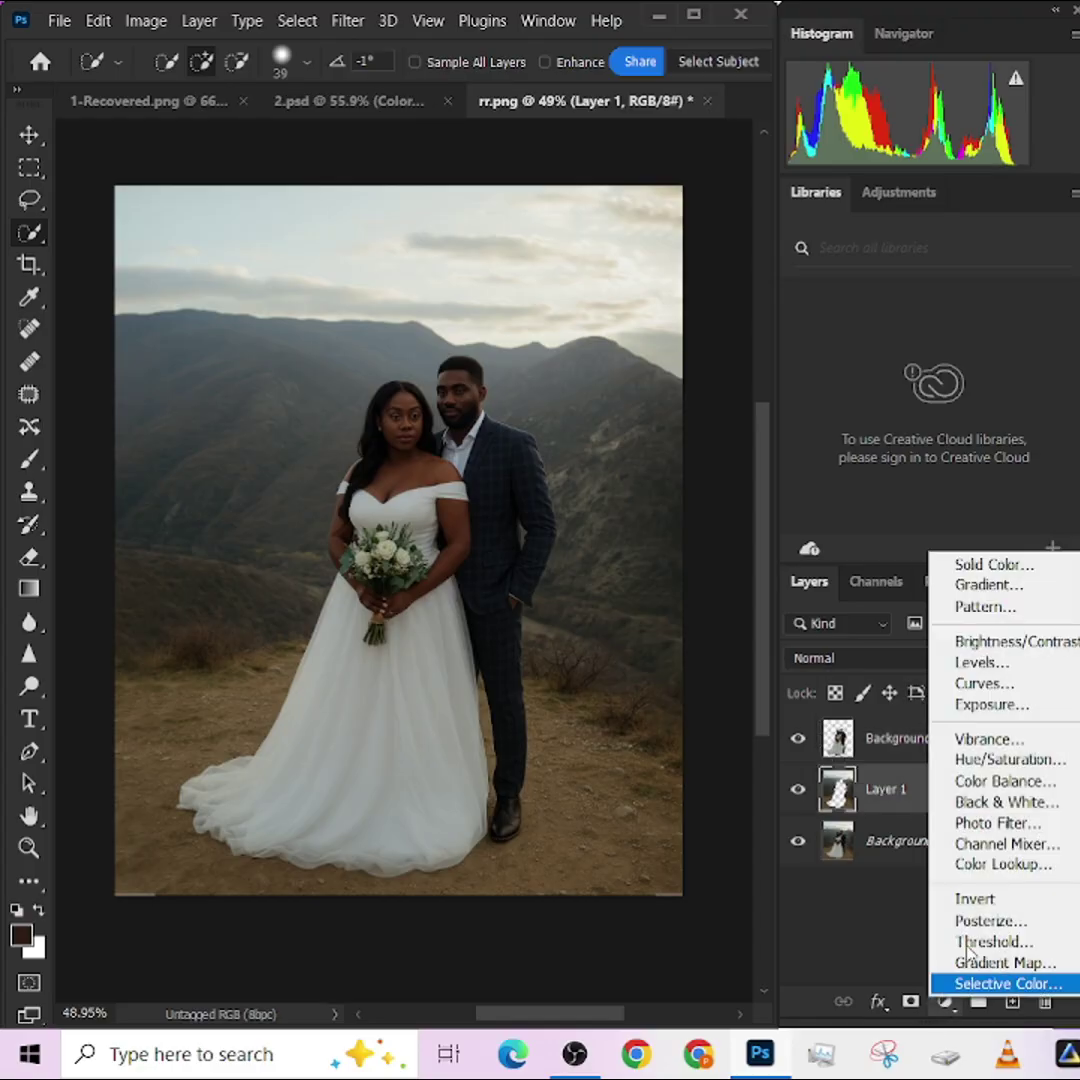
left_click(985, 686)
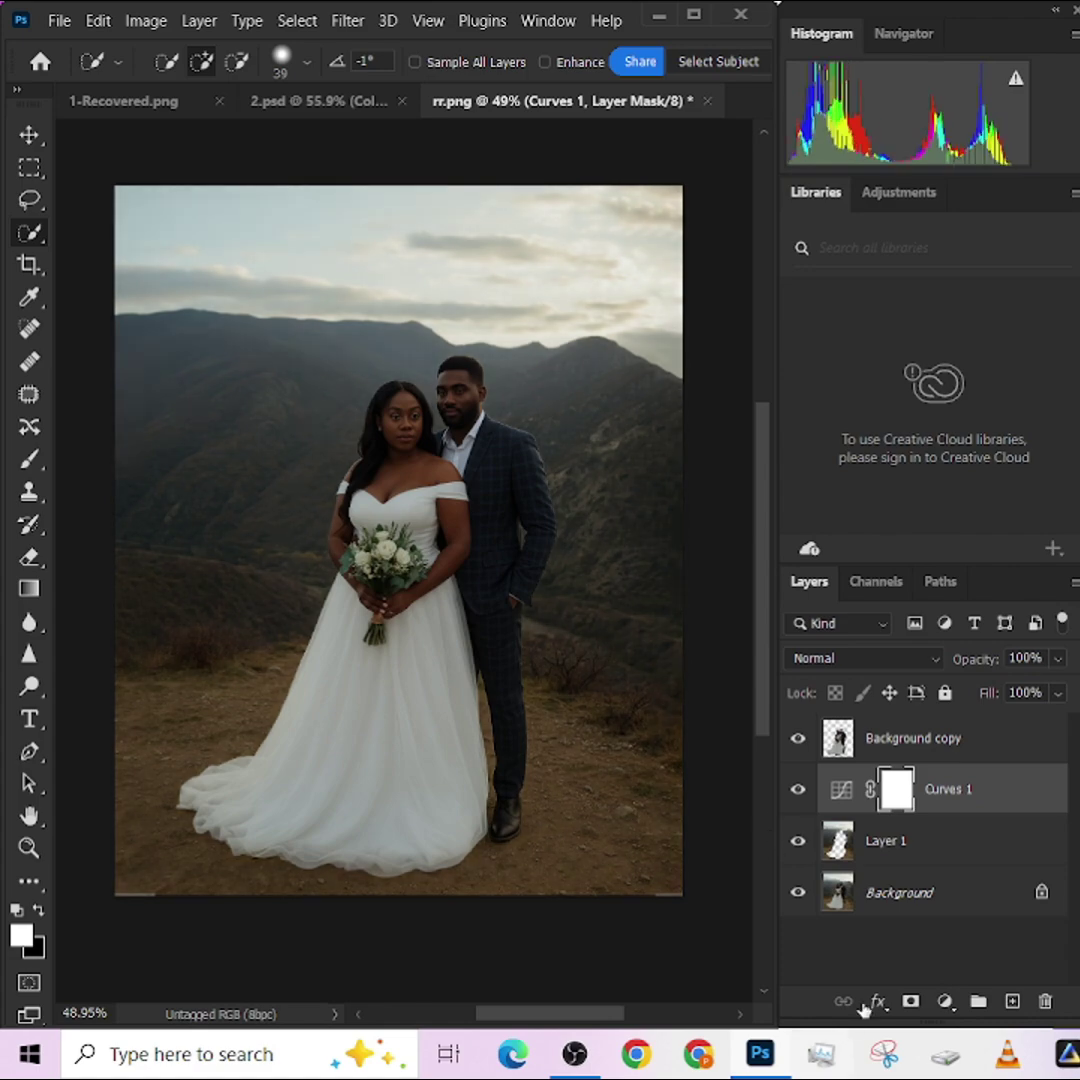
left_click(944, 1002)
- Add a Color Lookup adjustment using the loaded 'h blue.3DL' LUT for a teal grade
left_click(1048, 866)
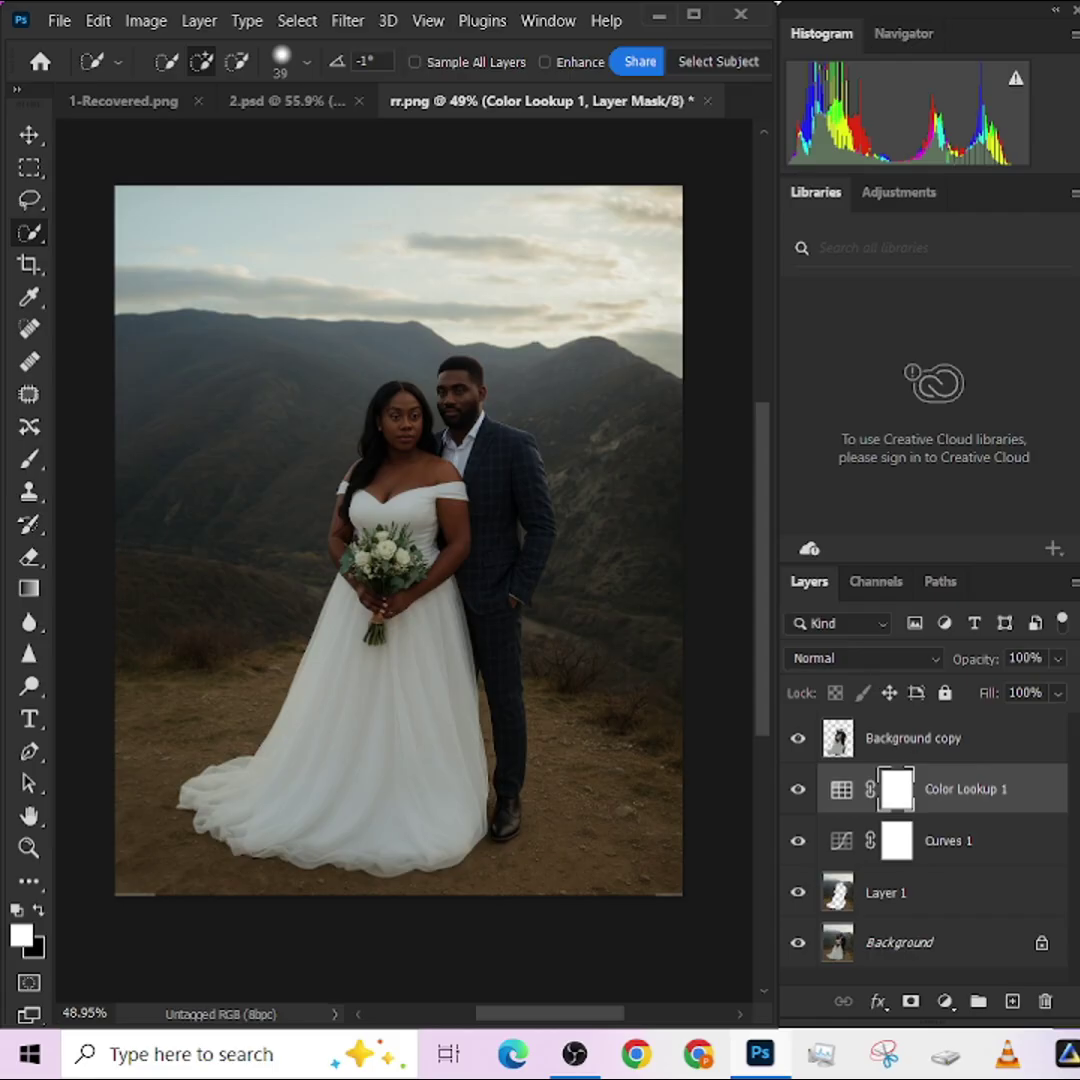
left_click_drag(694, 50, 606, 79)
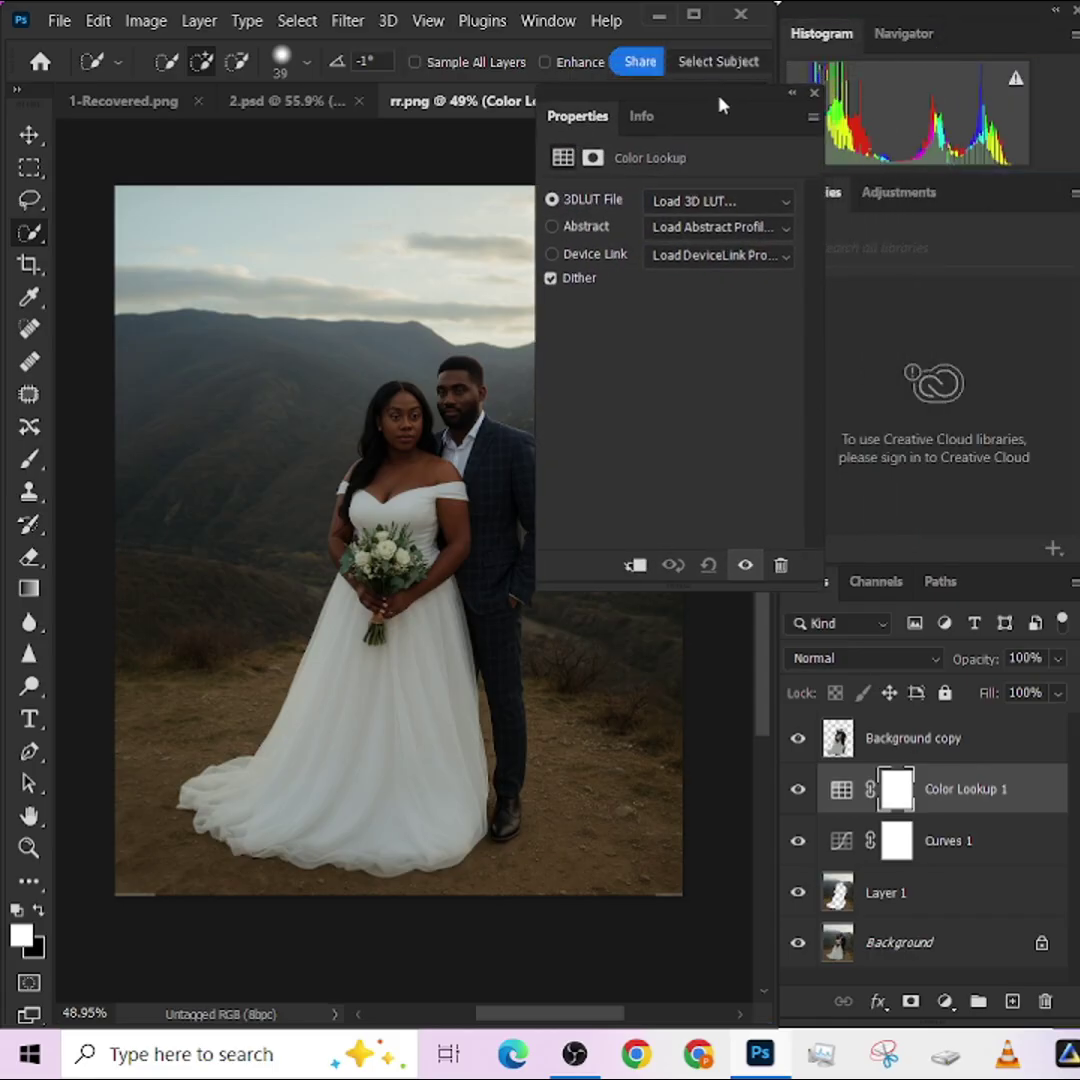
left_click(703, 203)
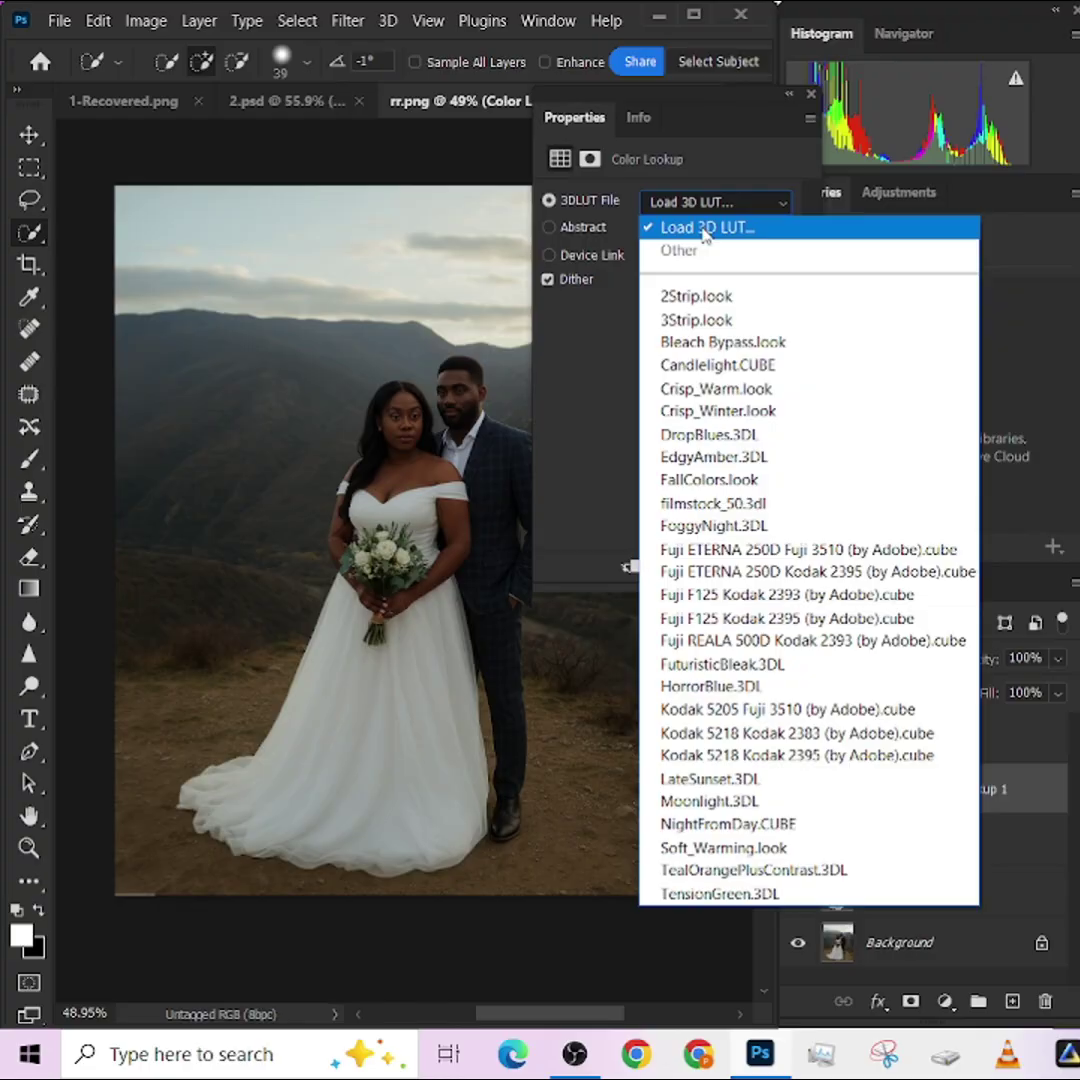
left_click(704, 226)
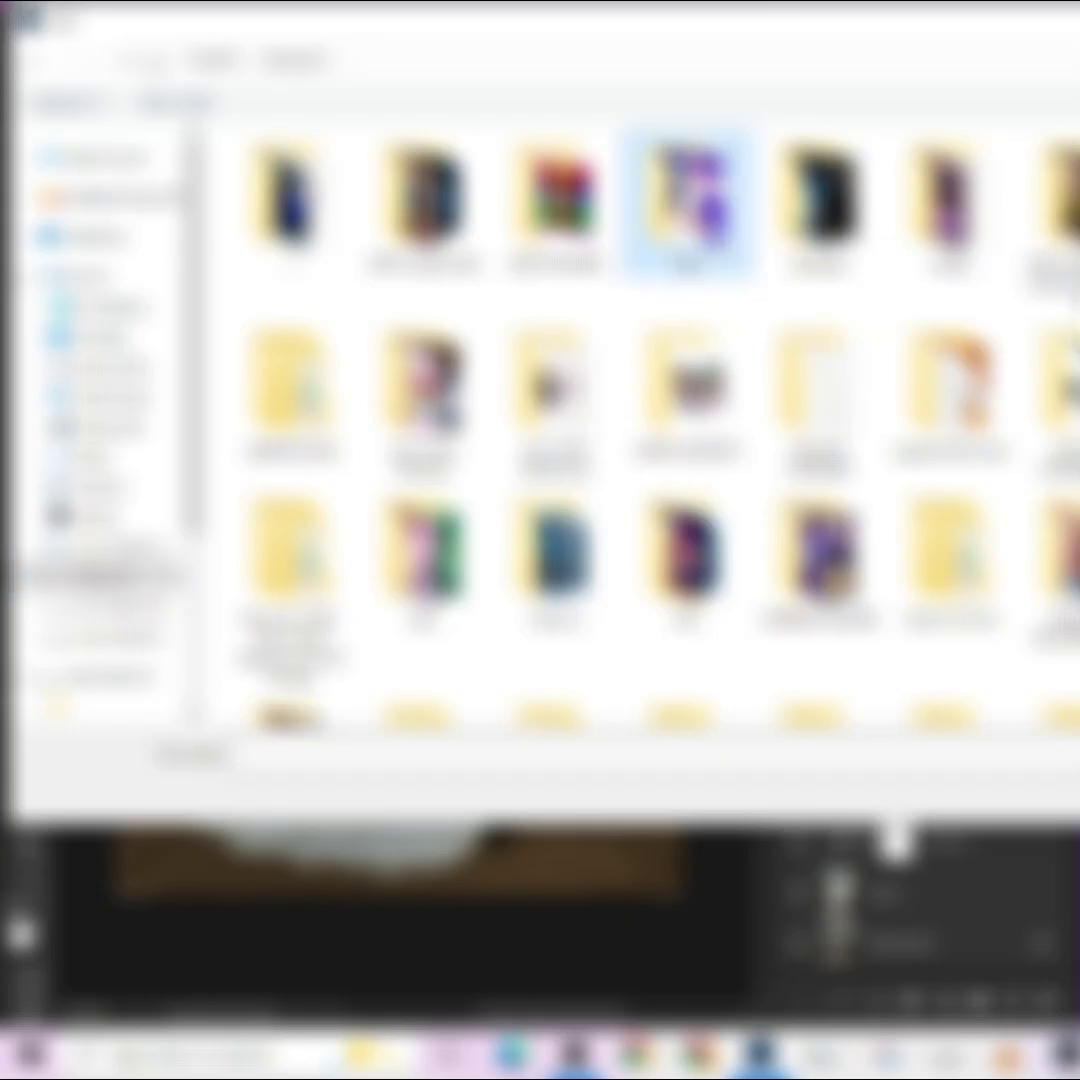
double_click(688, 205)
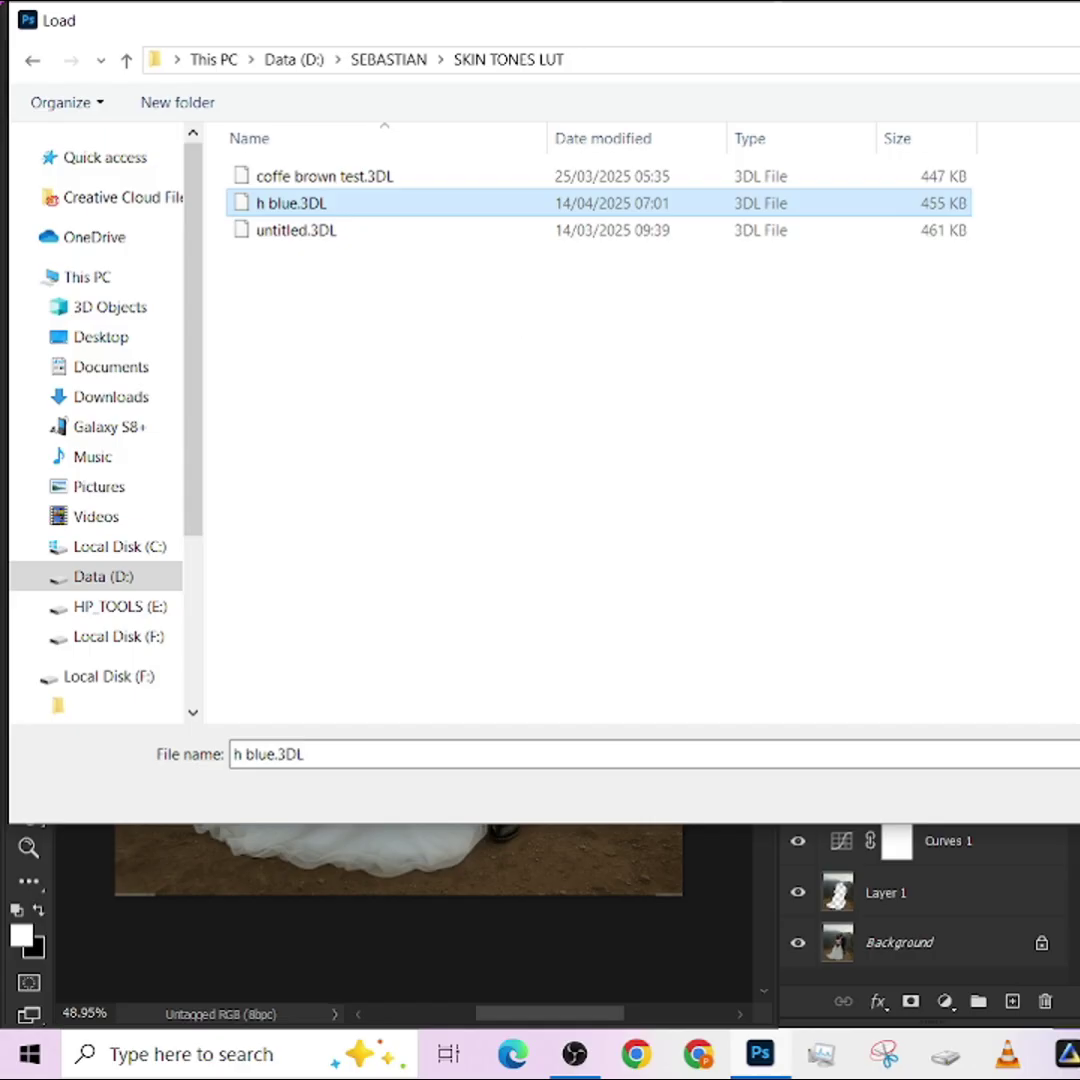
key("Return")
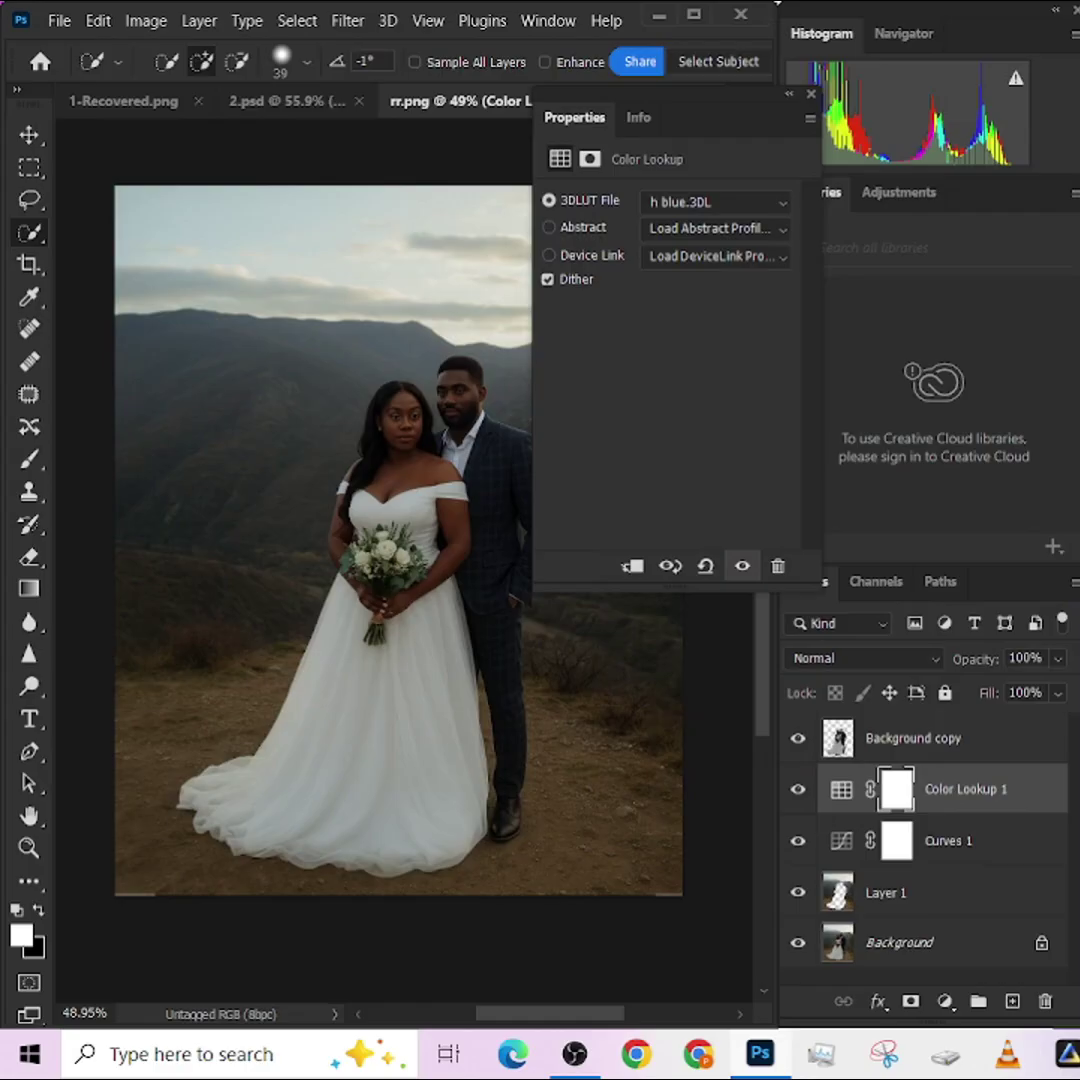
left_click(788, 96)
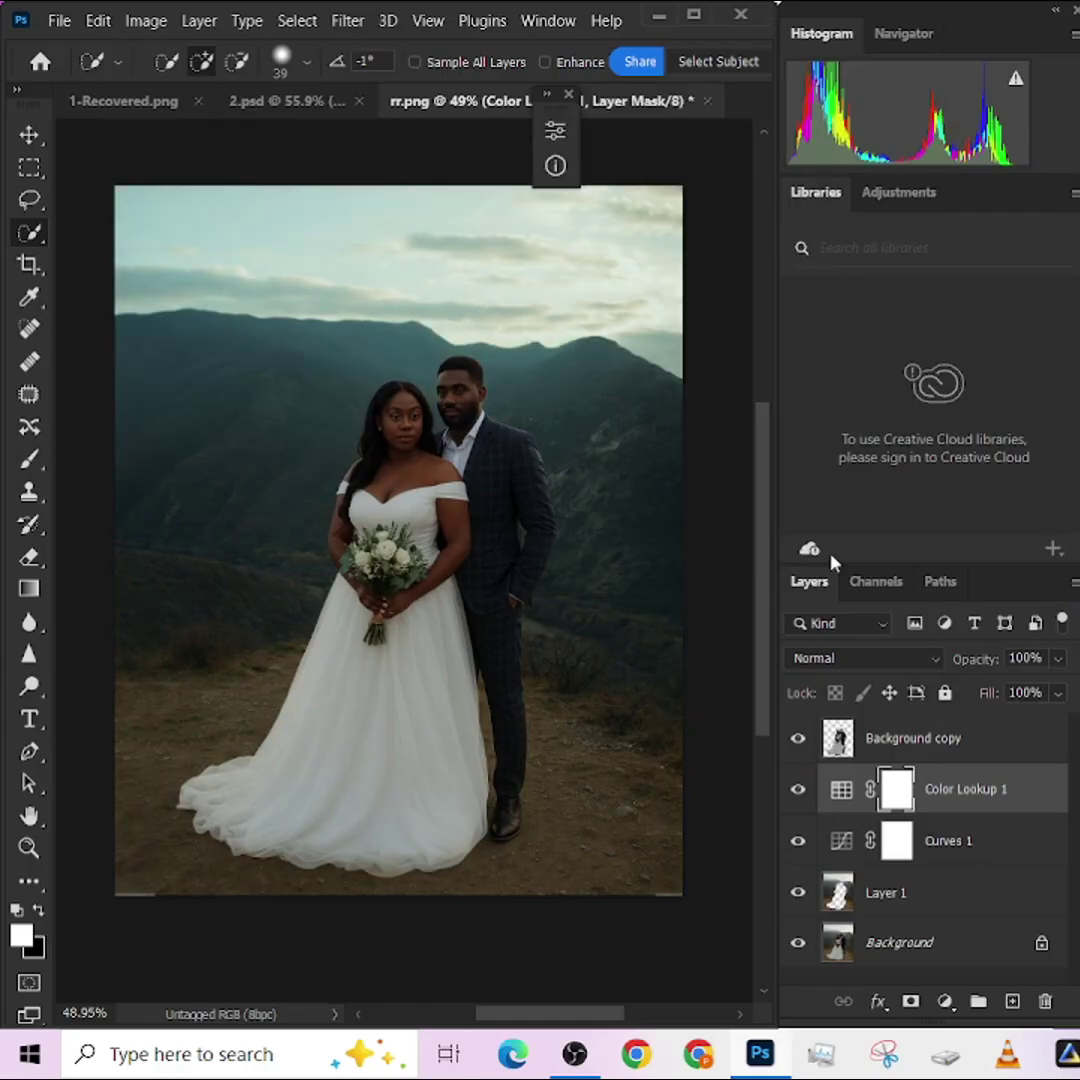
- Compare the Color Lookup grade on and off, then add a Curves adjustment above Background copy
left_click(798, 790)
left_click(798, 790)
left_click(890, 758)
left_click(945, 1001)
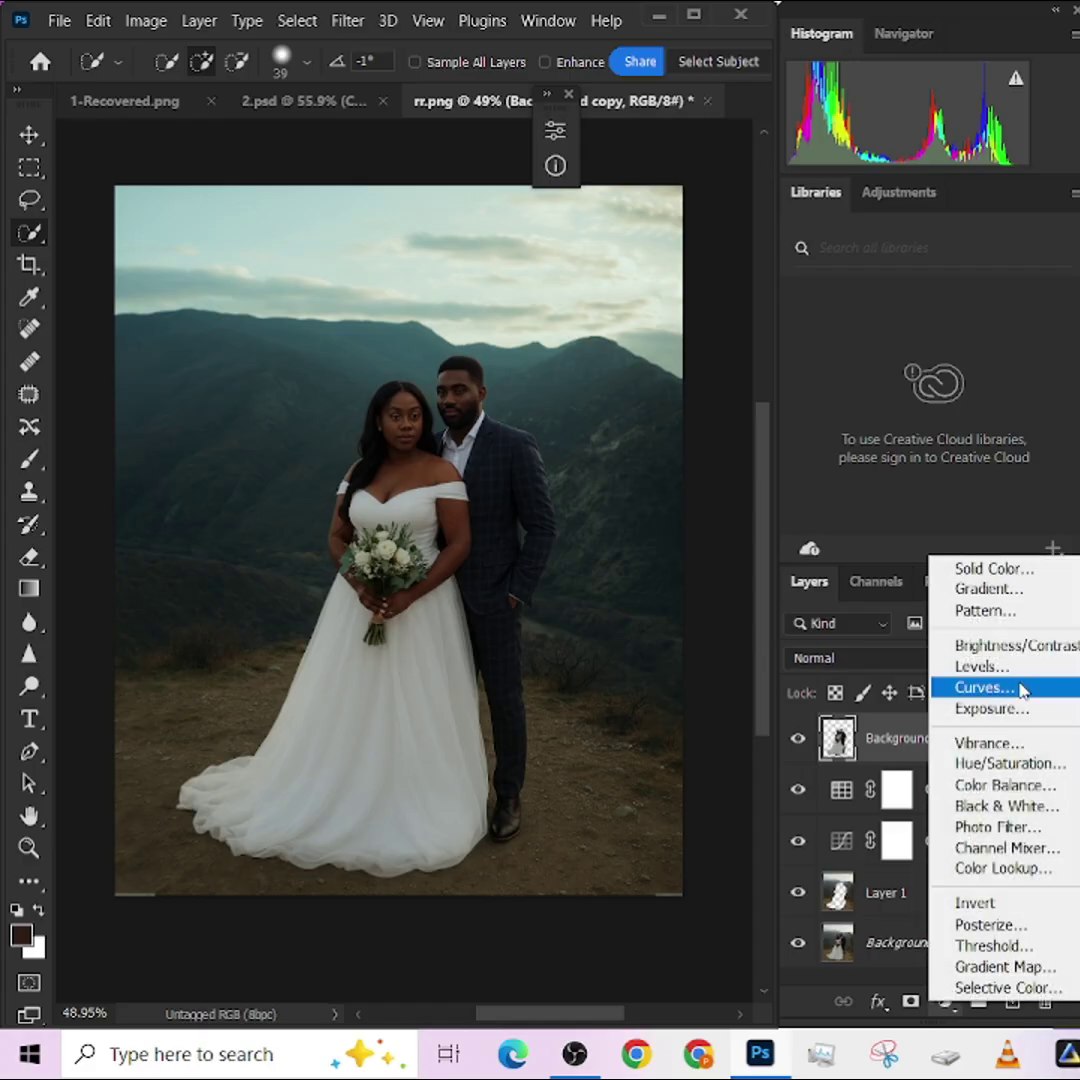
left_click(978, 687)
- Raise the curve point to input 105, output 164, unclipped so it brightens the whole image
left_click_drag(722, 369, 720, 336)
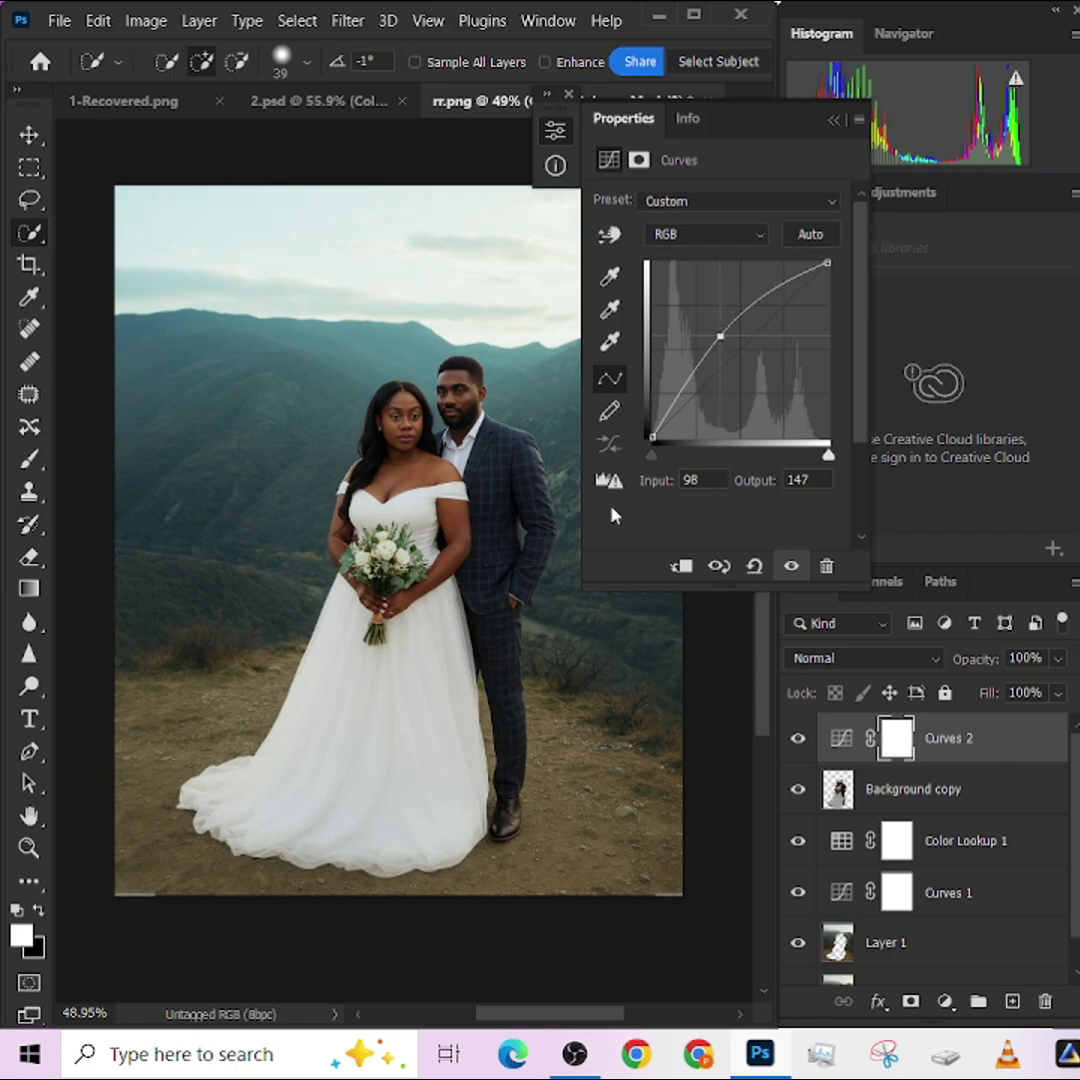
left_click(679, 568)
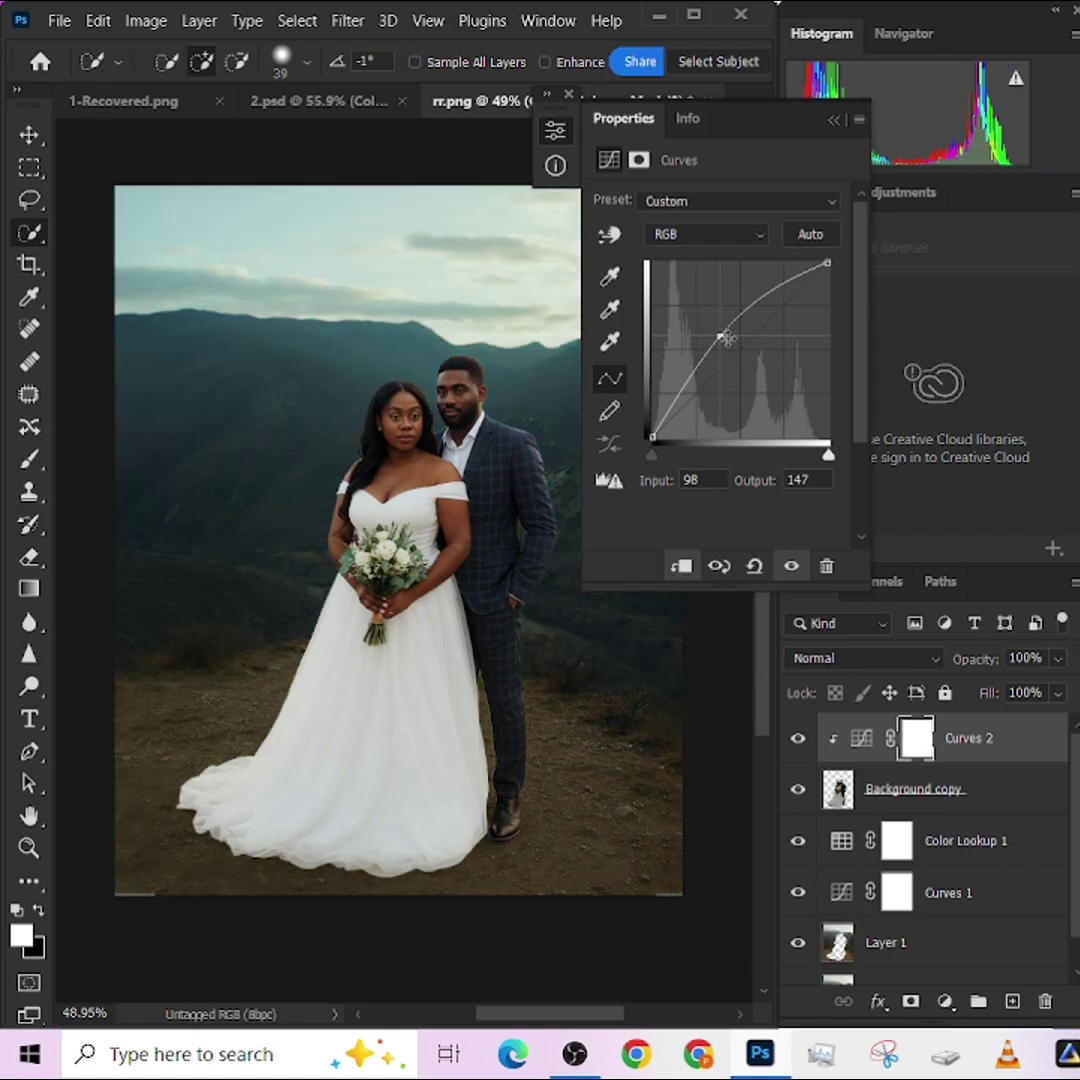
left_click(681, 567)
left_click_drag(722, 338, 726, 327)
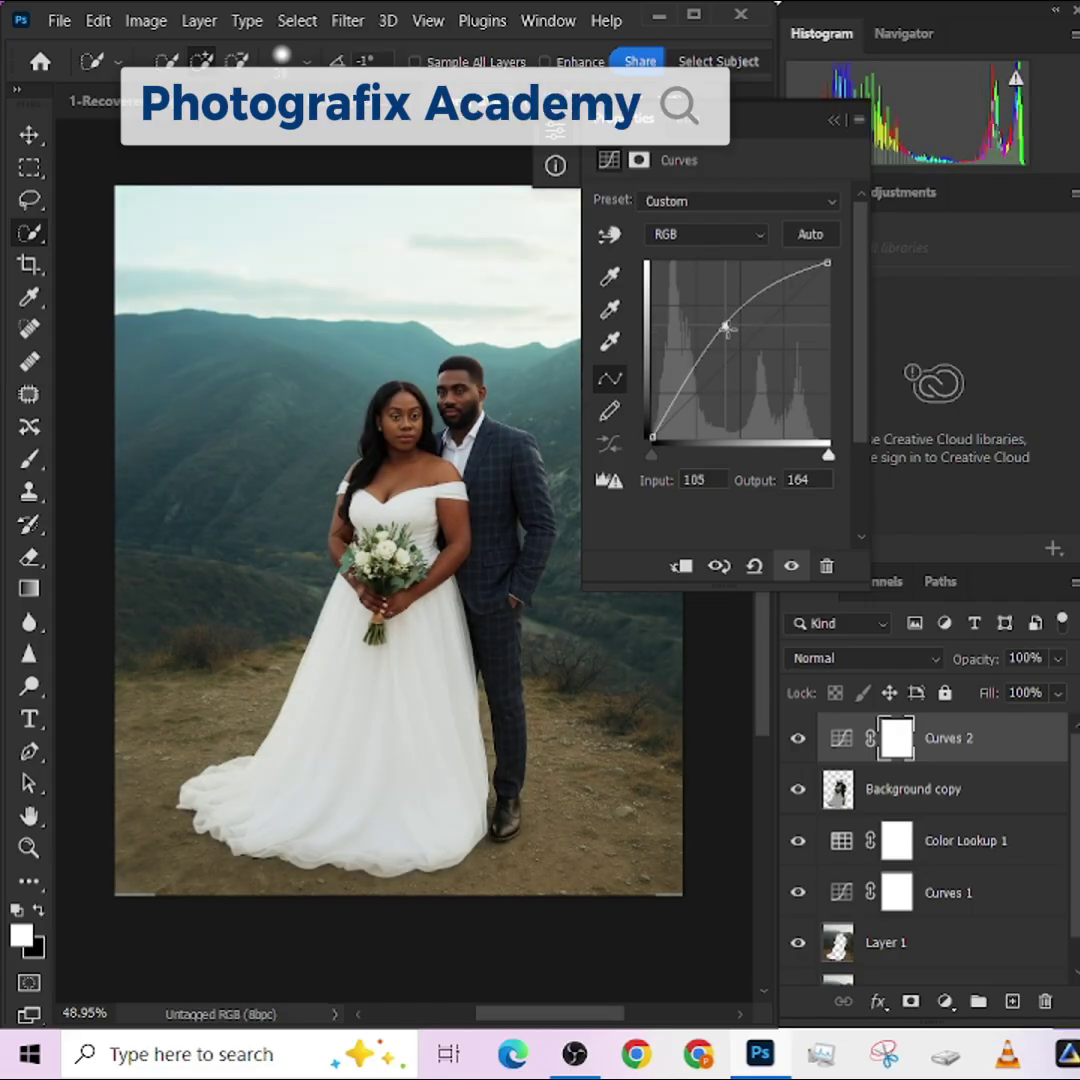
left_click(834, 119)
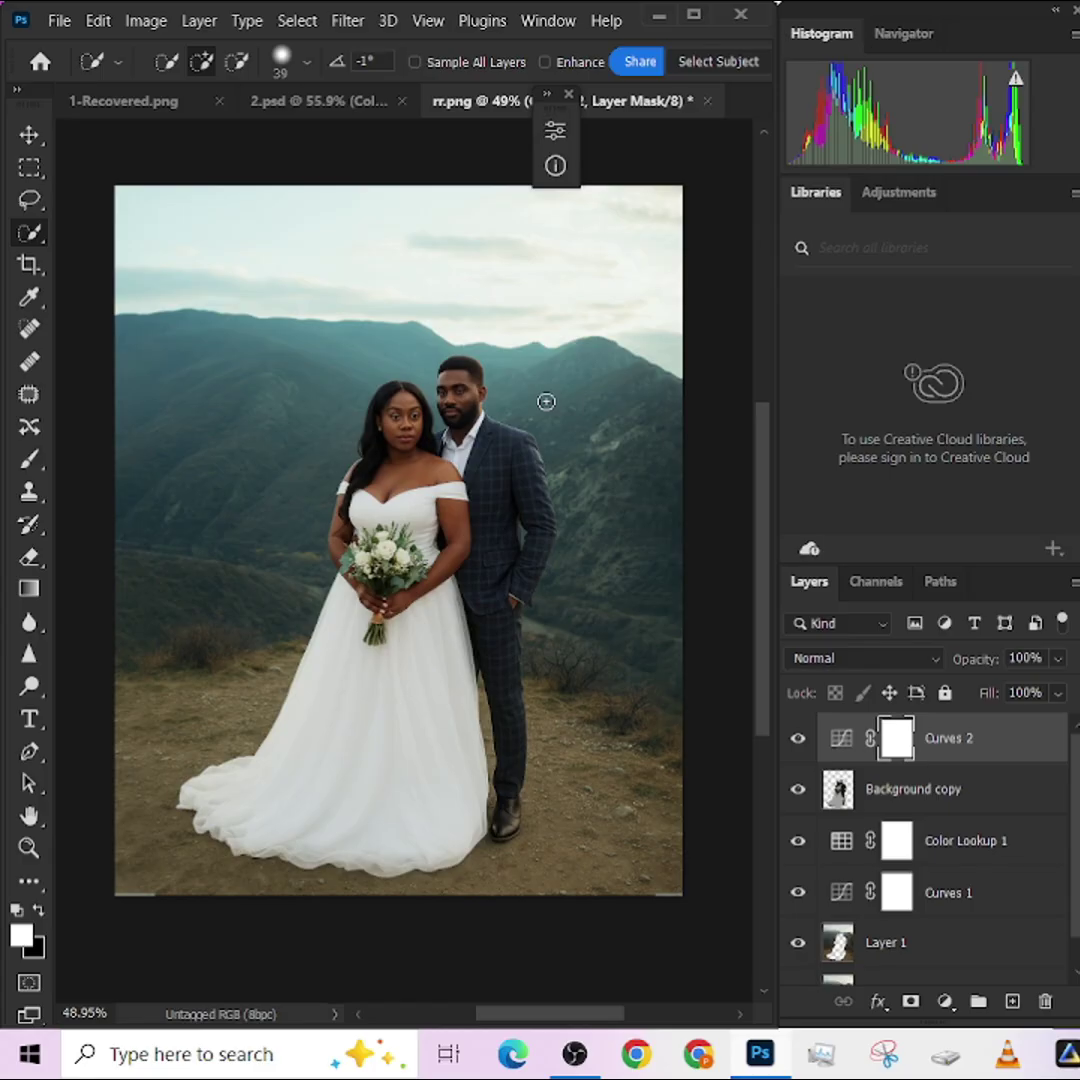
scroll(880, 880, "down", 1)
left_click(900, 907)
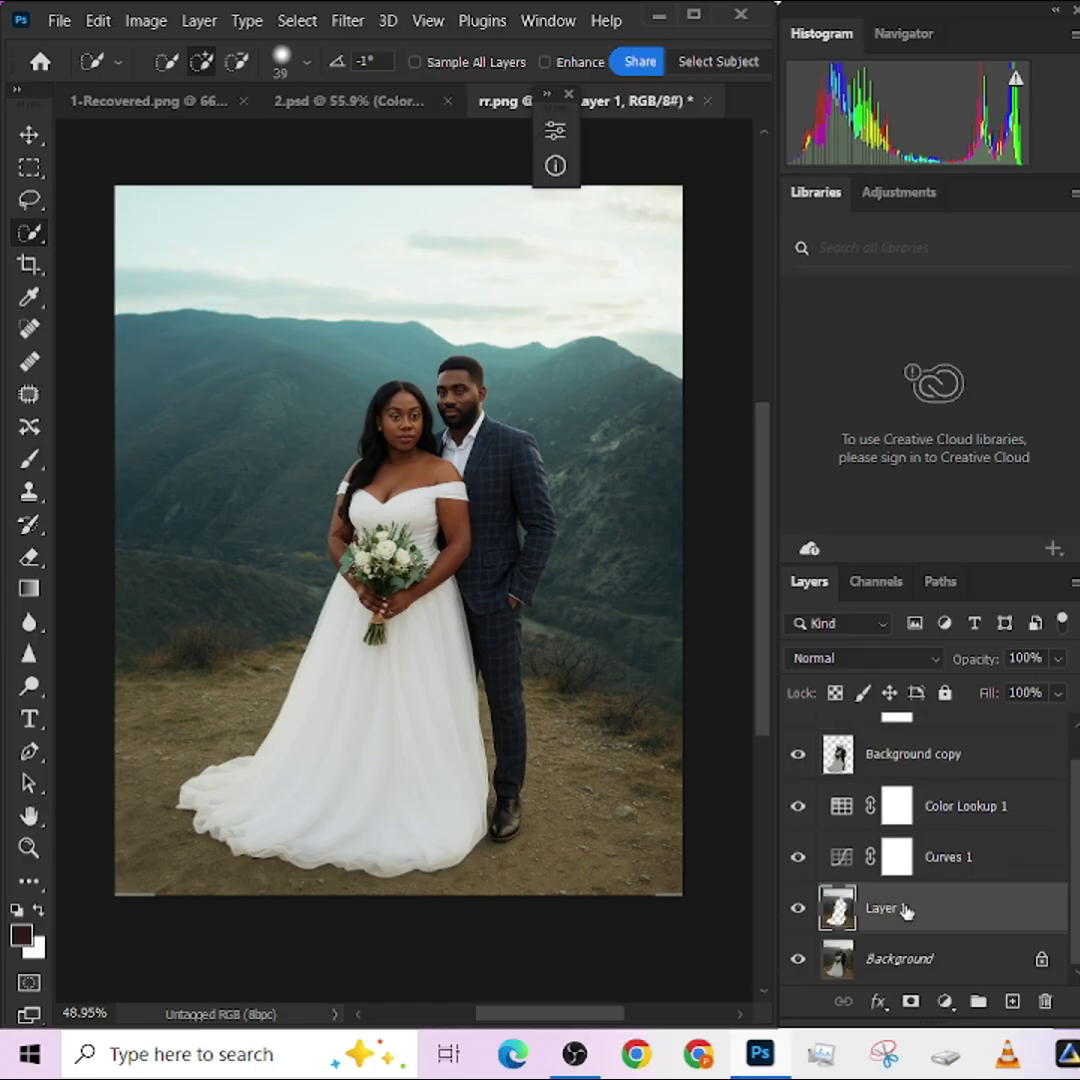
left_click(97, 20)
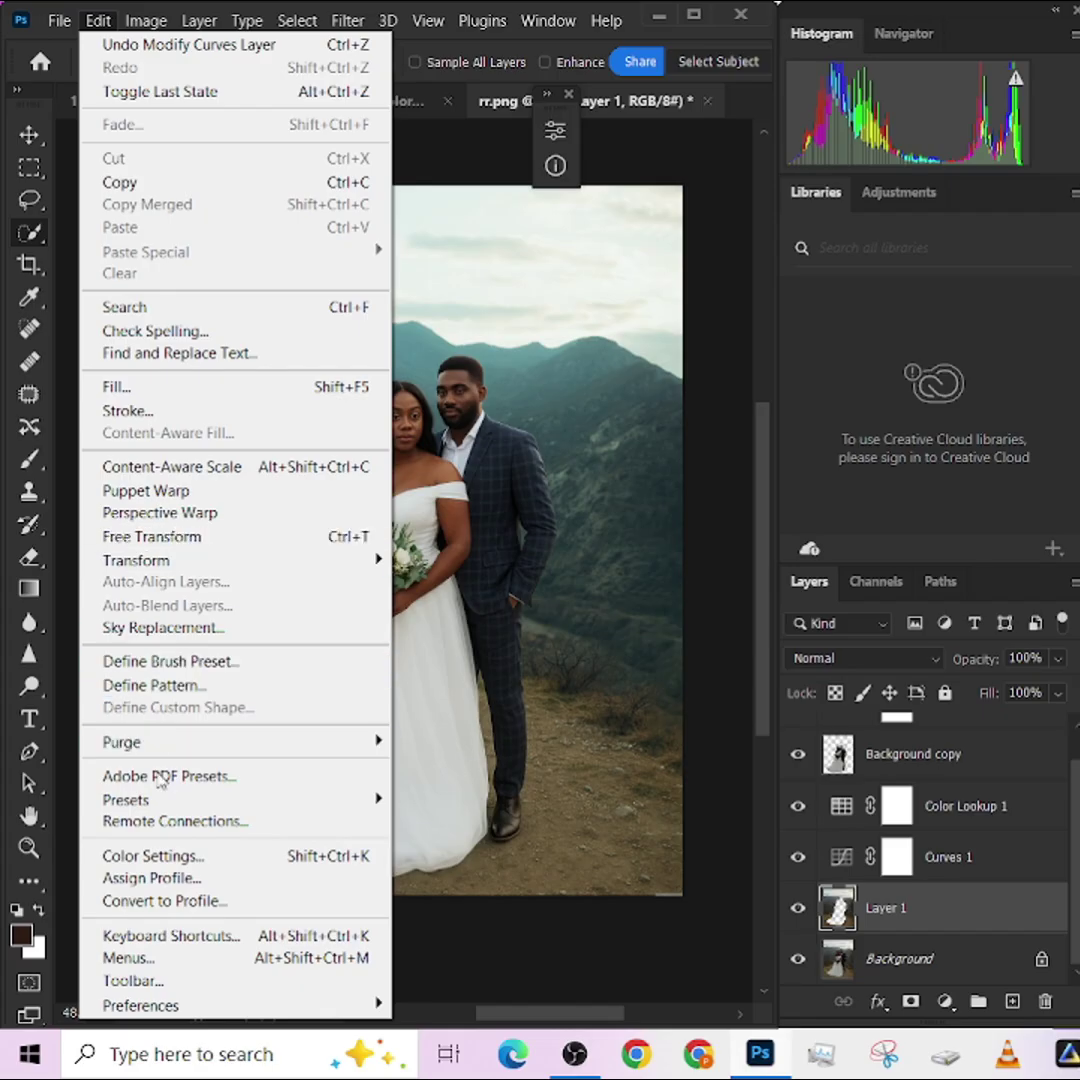
- Open Sky Replacement and choose the orange sunset preset sky
left_click(163, 627)
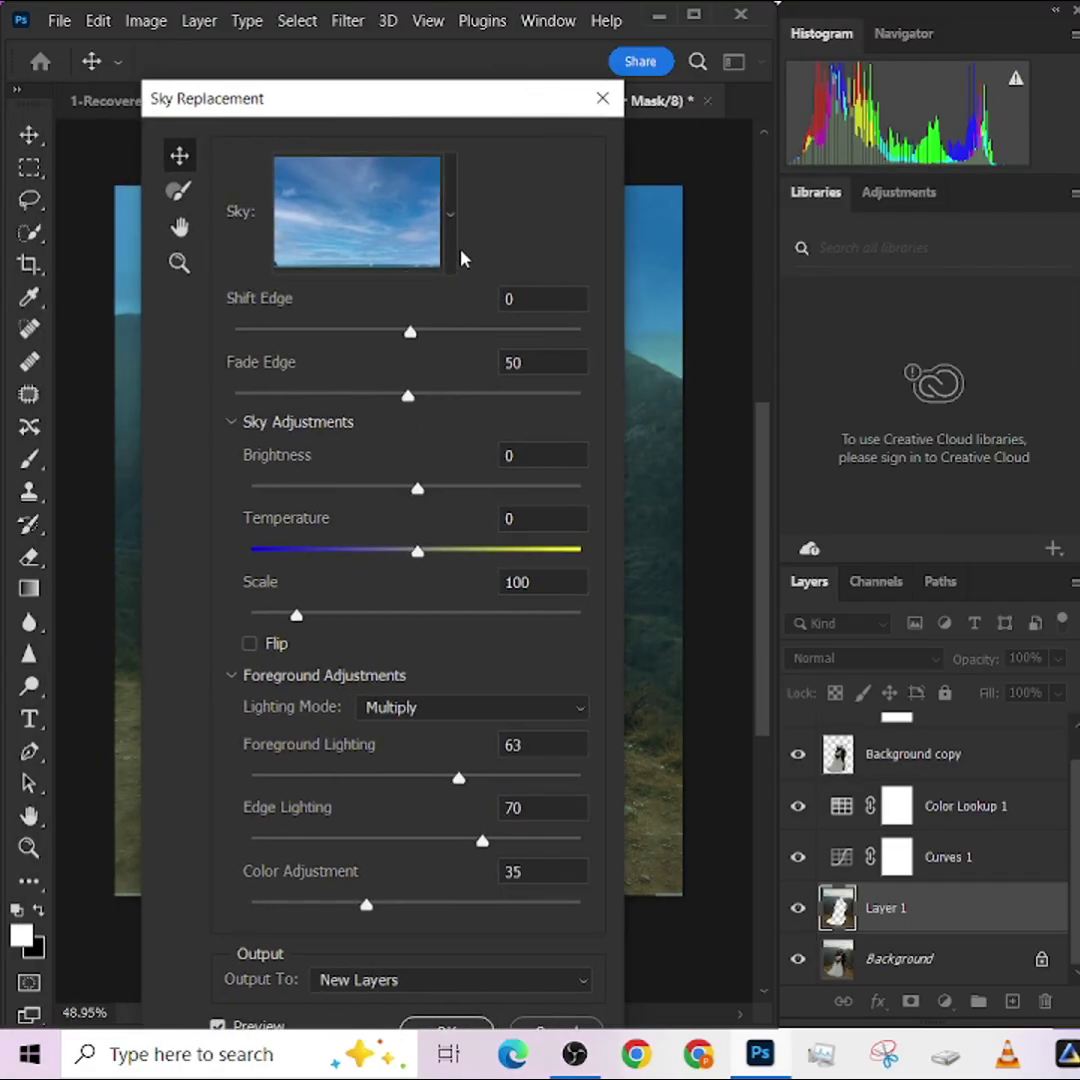
left_click(453, 228)
scroll(381, 629, "down", 3)
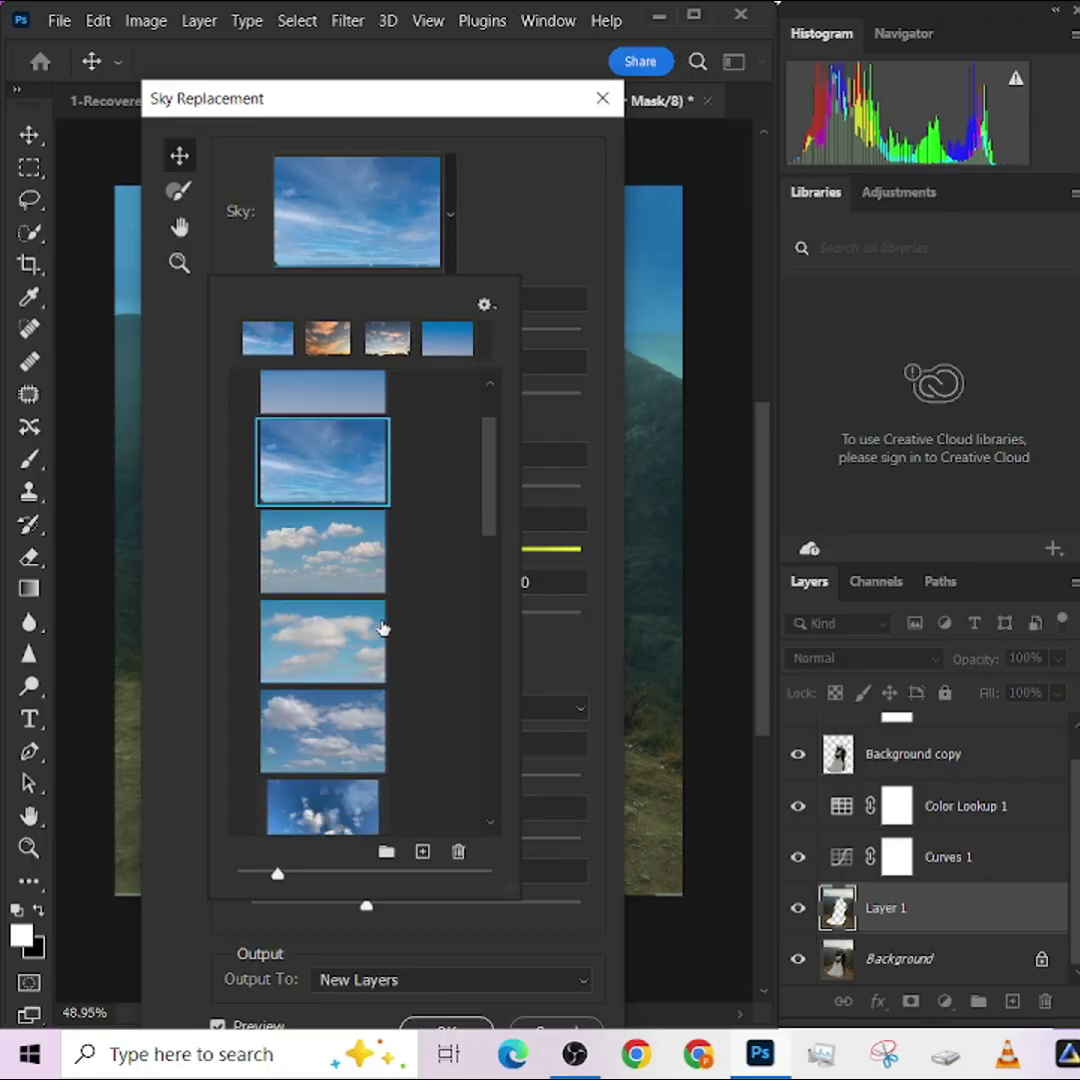
scroll(340, 400, "down", 2)
left_click(327, 338)
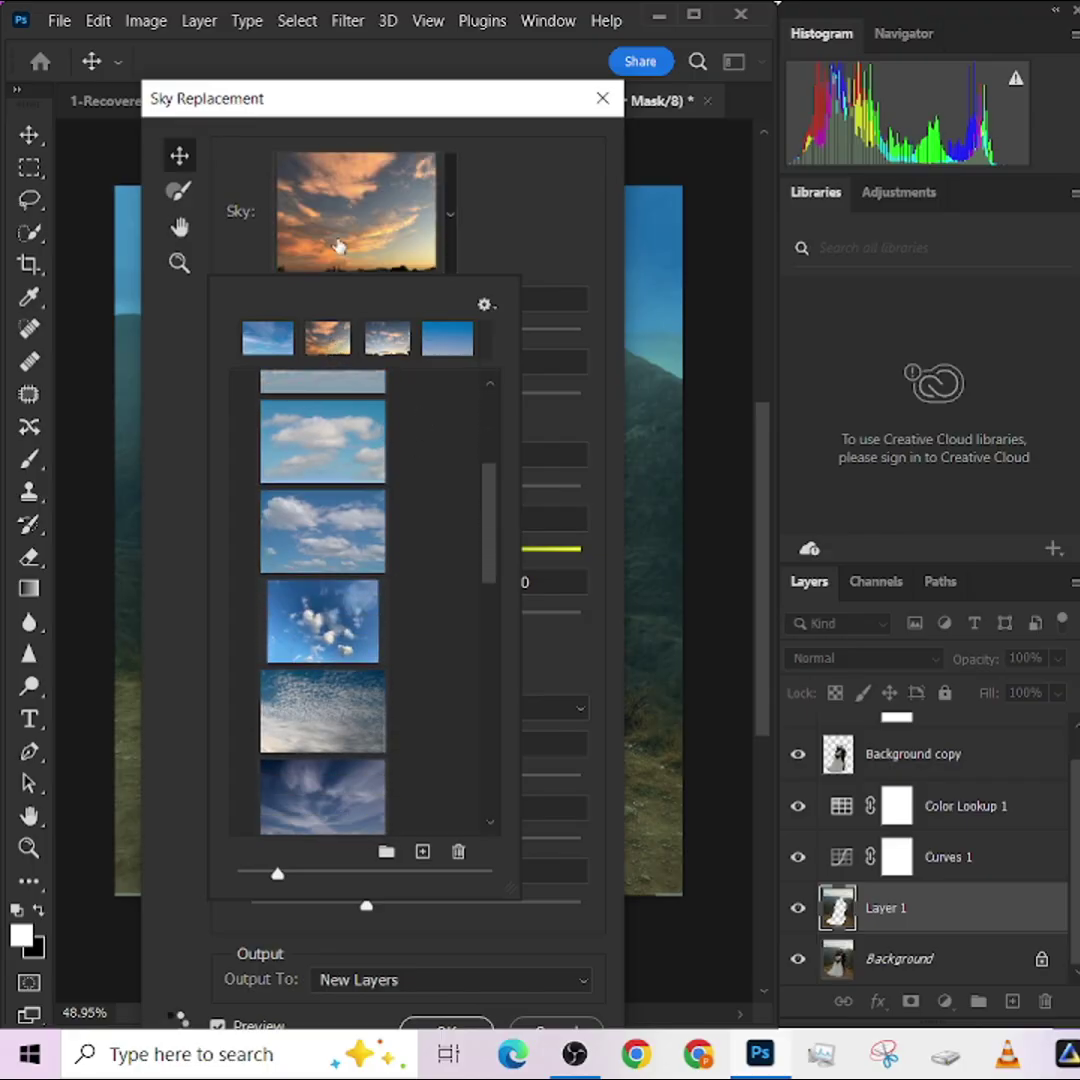
- Swap in a different sunset preset sky and reposition it within the frame
left_click(545, 213)
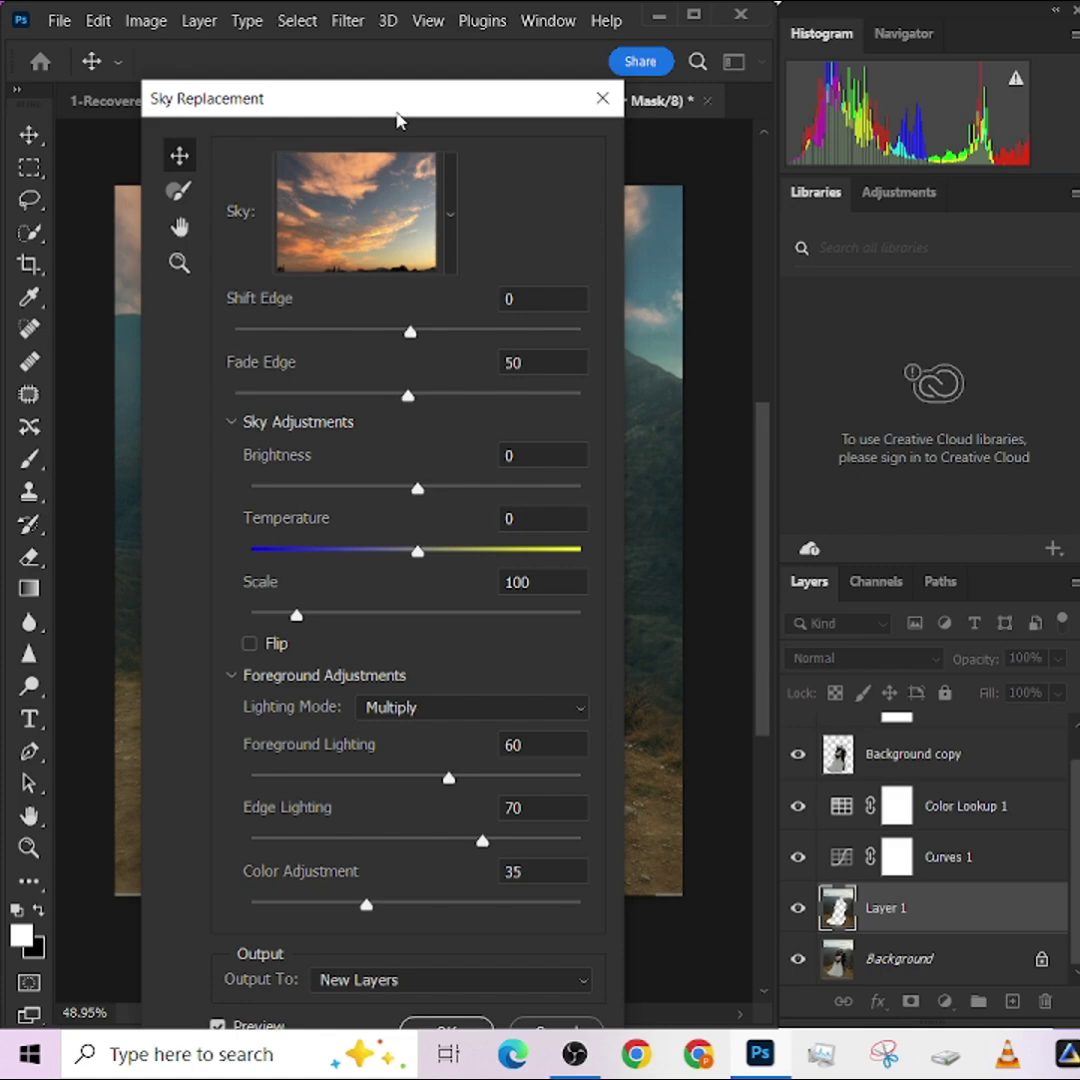
left_click_drag(397, 119, 919, 100)
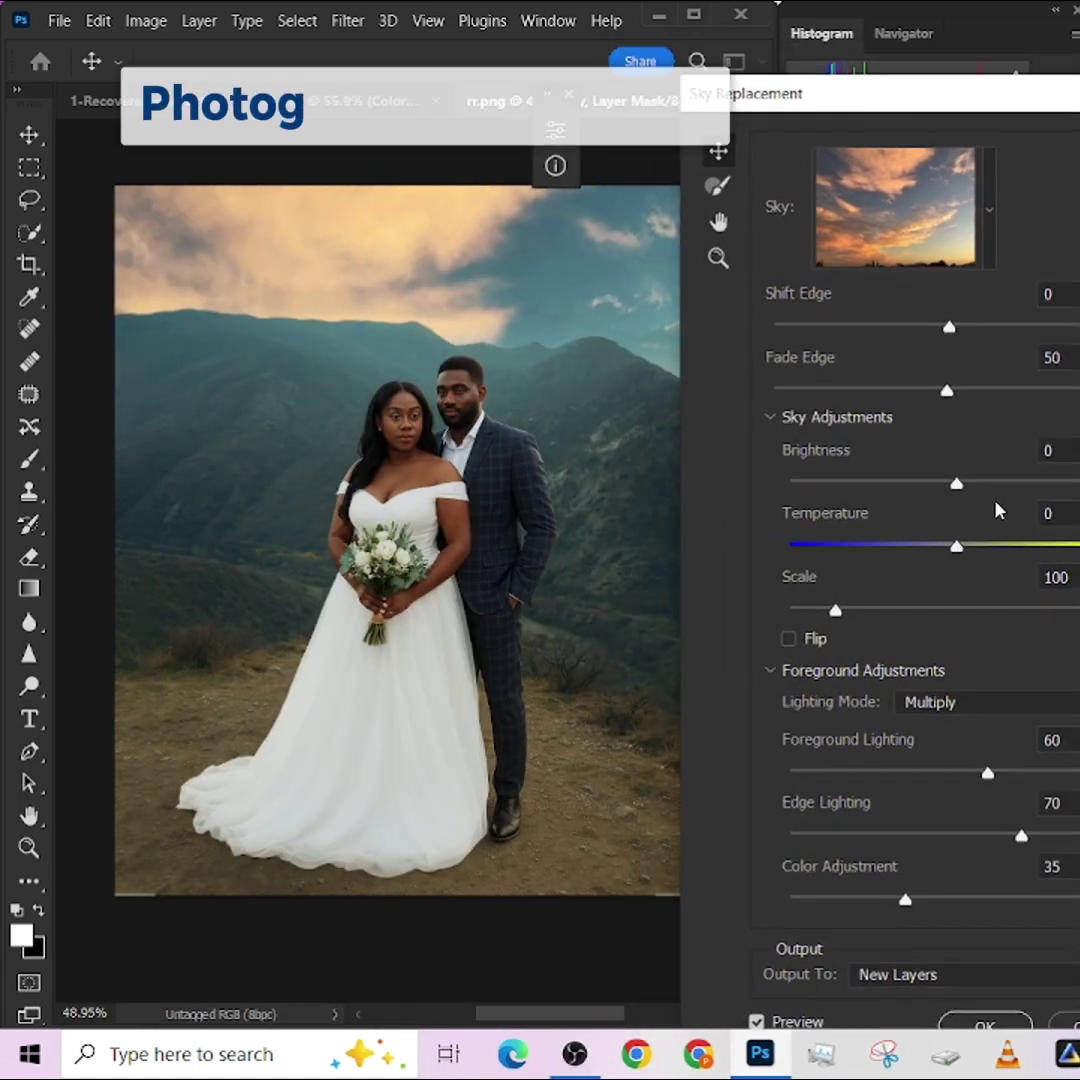
left_click_drag(1015, 548, 1076, 548)
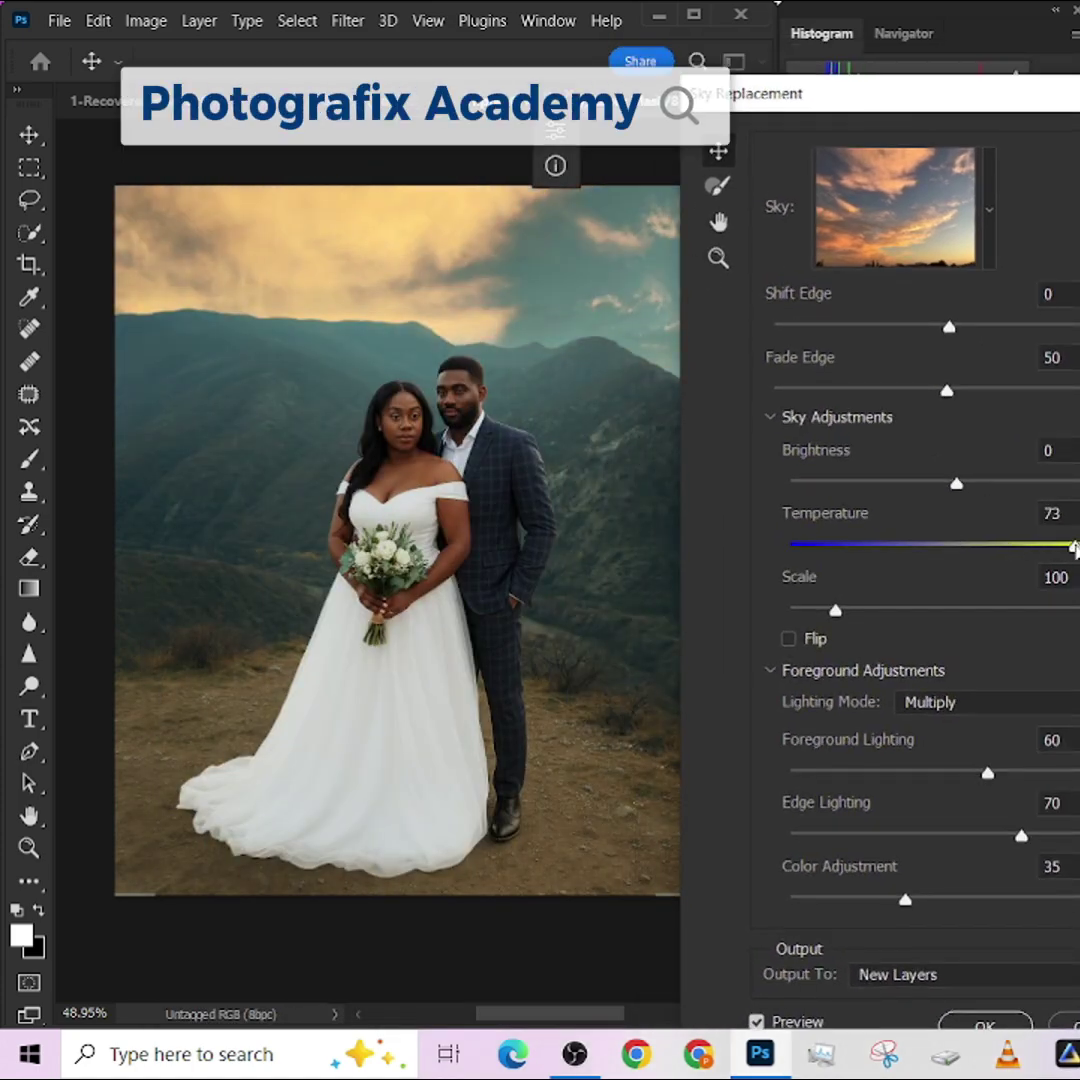
left_click(990, 212)
scroll(995, 672, "down", 10)
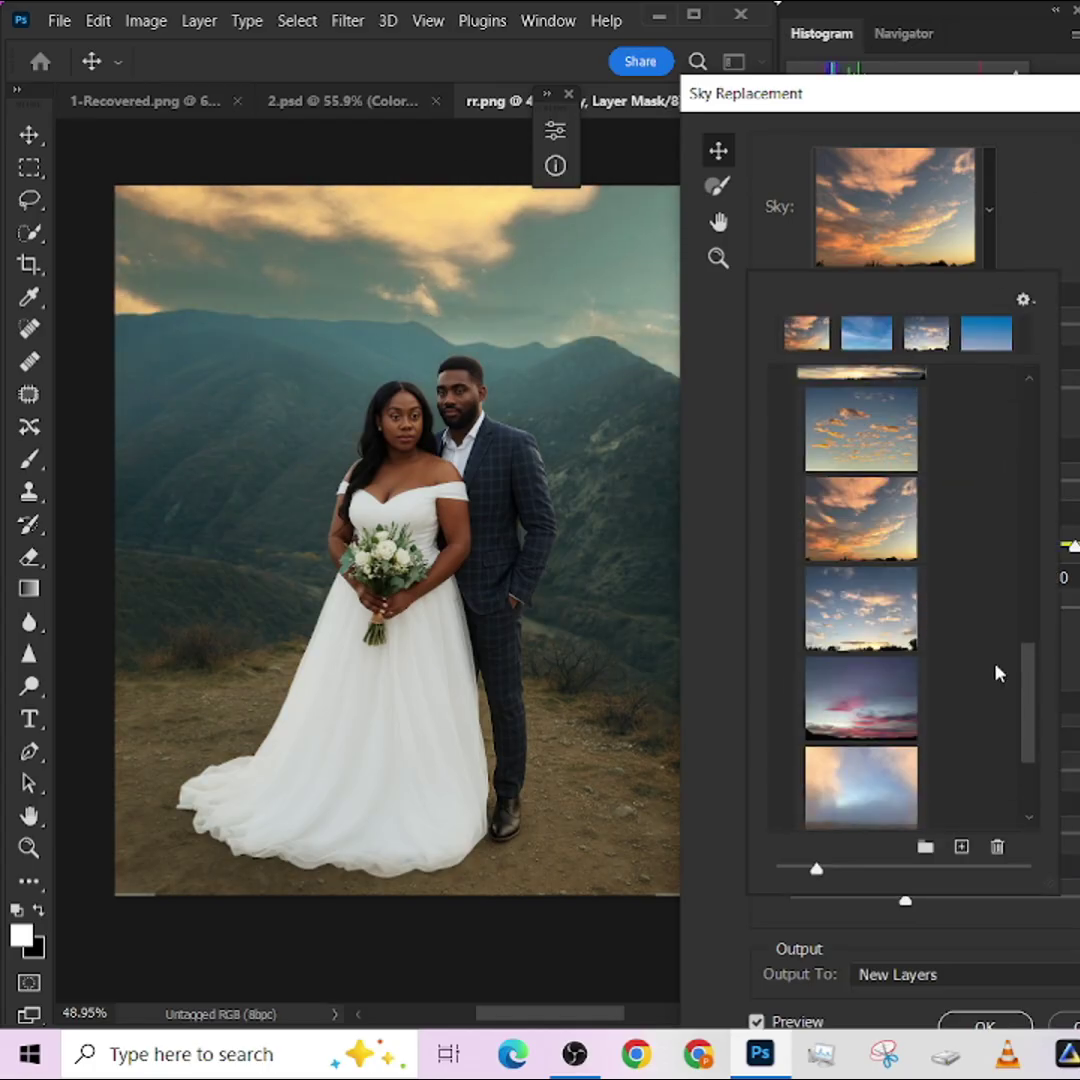
left_click(886, 528)
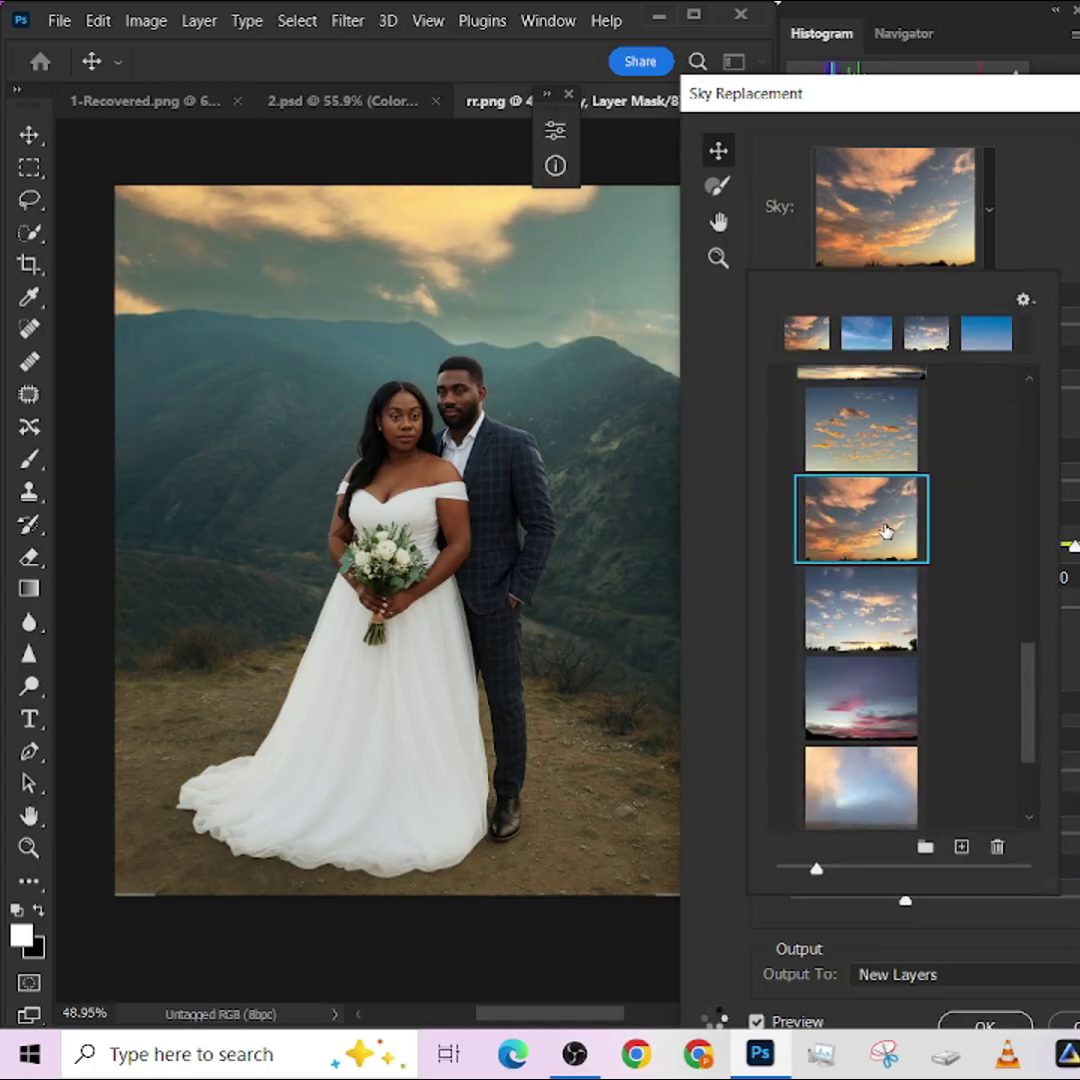
left_click(509, 251)
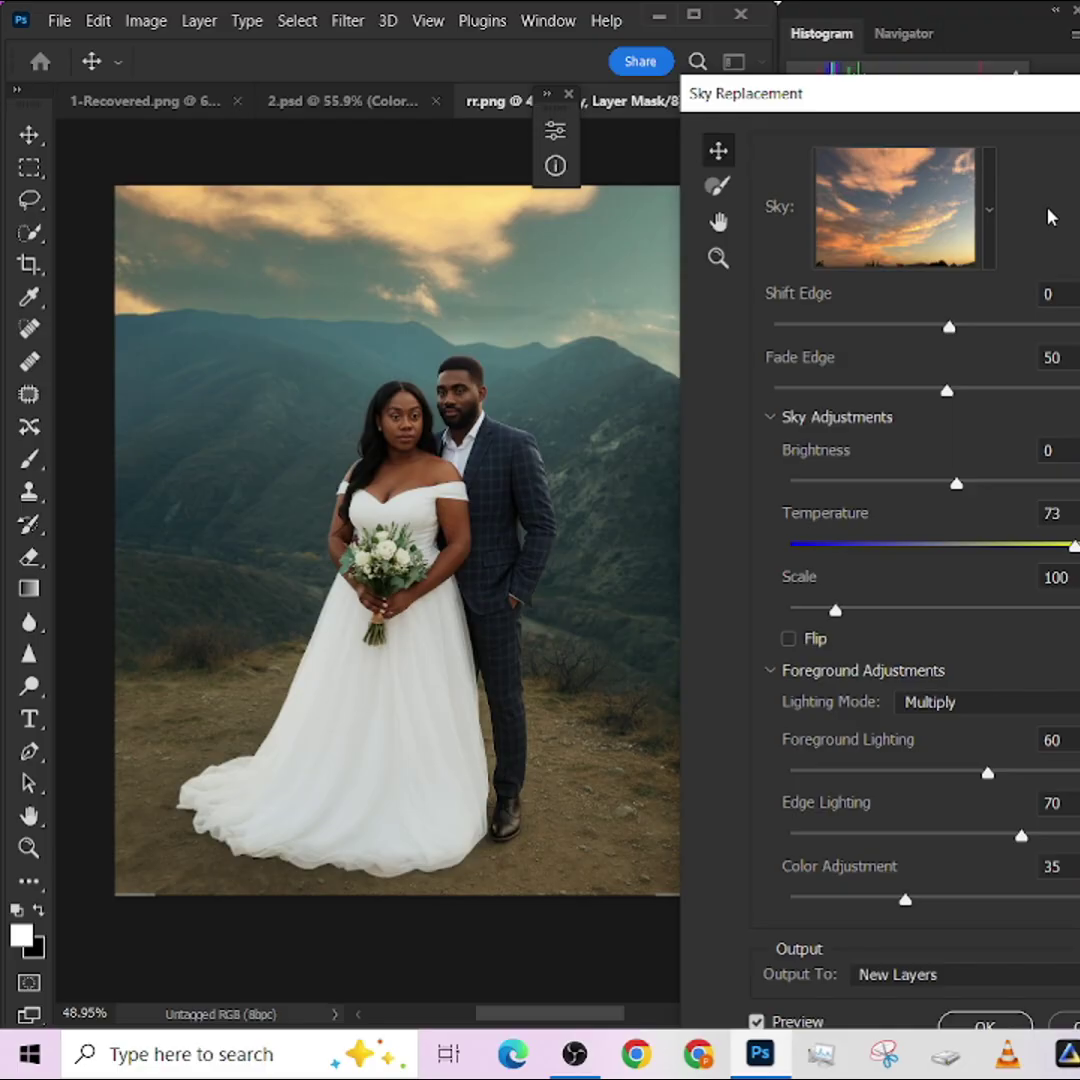
left_click_drag(509, 251, 548, 281)
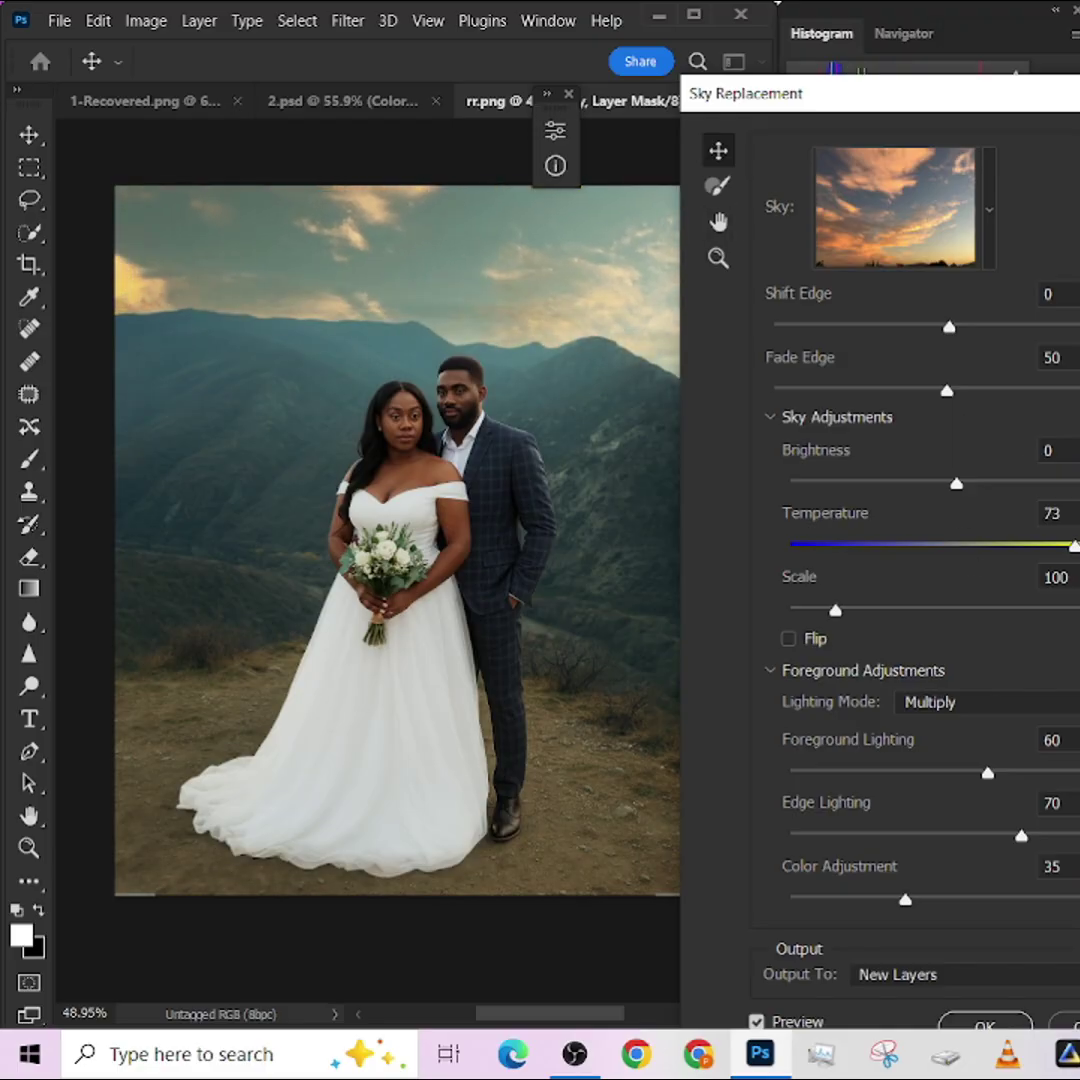
- Set sky Brightness 19, Shift Edge -47 and Temperature 91, then apply the replacement
mouse_move(970, 488)
left_mouse_down()
mouse_move(1022, 487)
mouse_move(988, 487)
left_mouse_up()
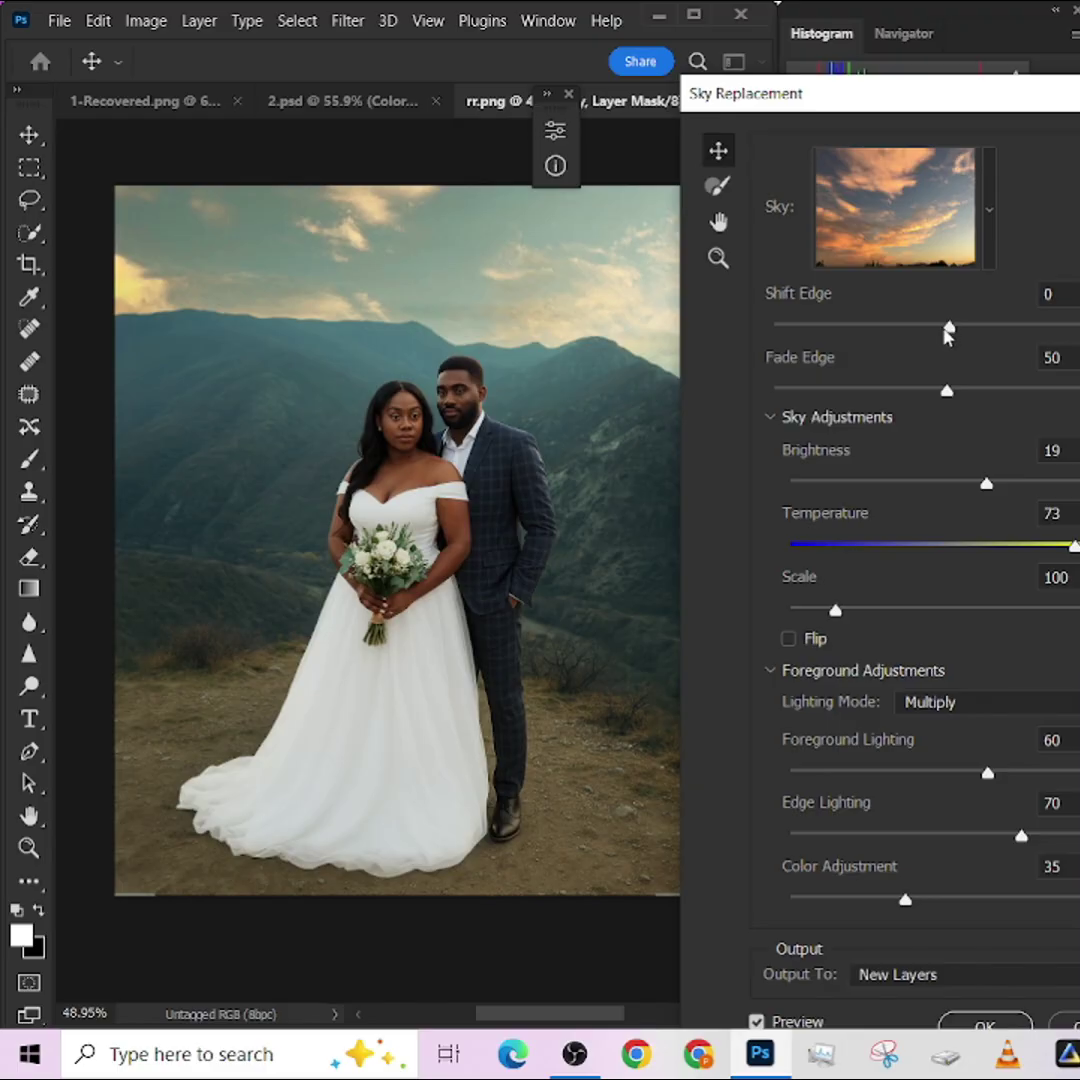
left_click_drag(950, 332, 870, 330)
left_click_drag(938, 328, 866, 330)
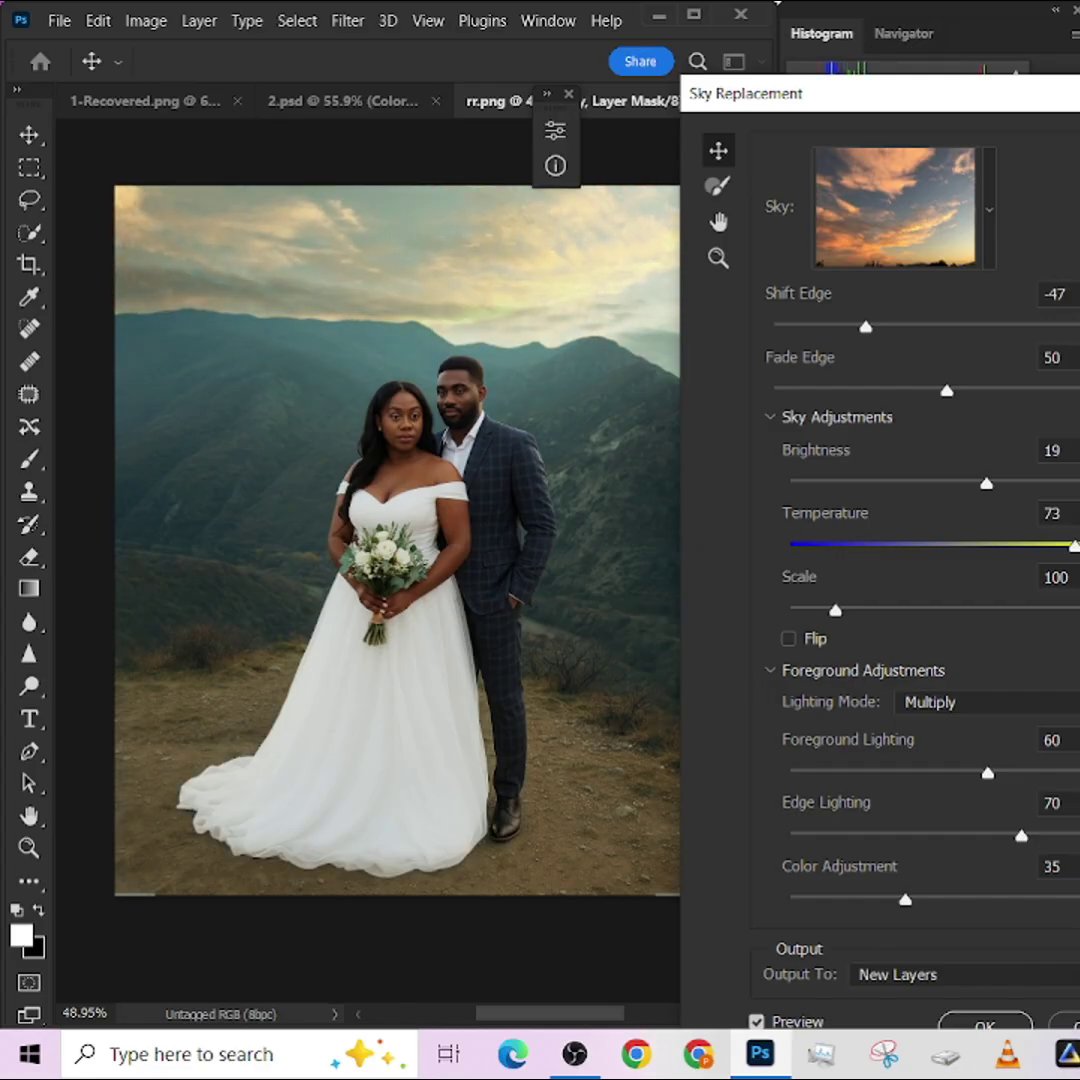
left_click_drag(1073, 545, 1079, 545)
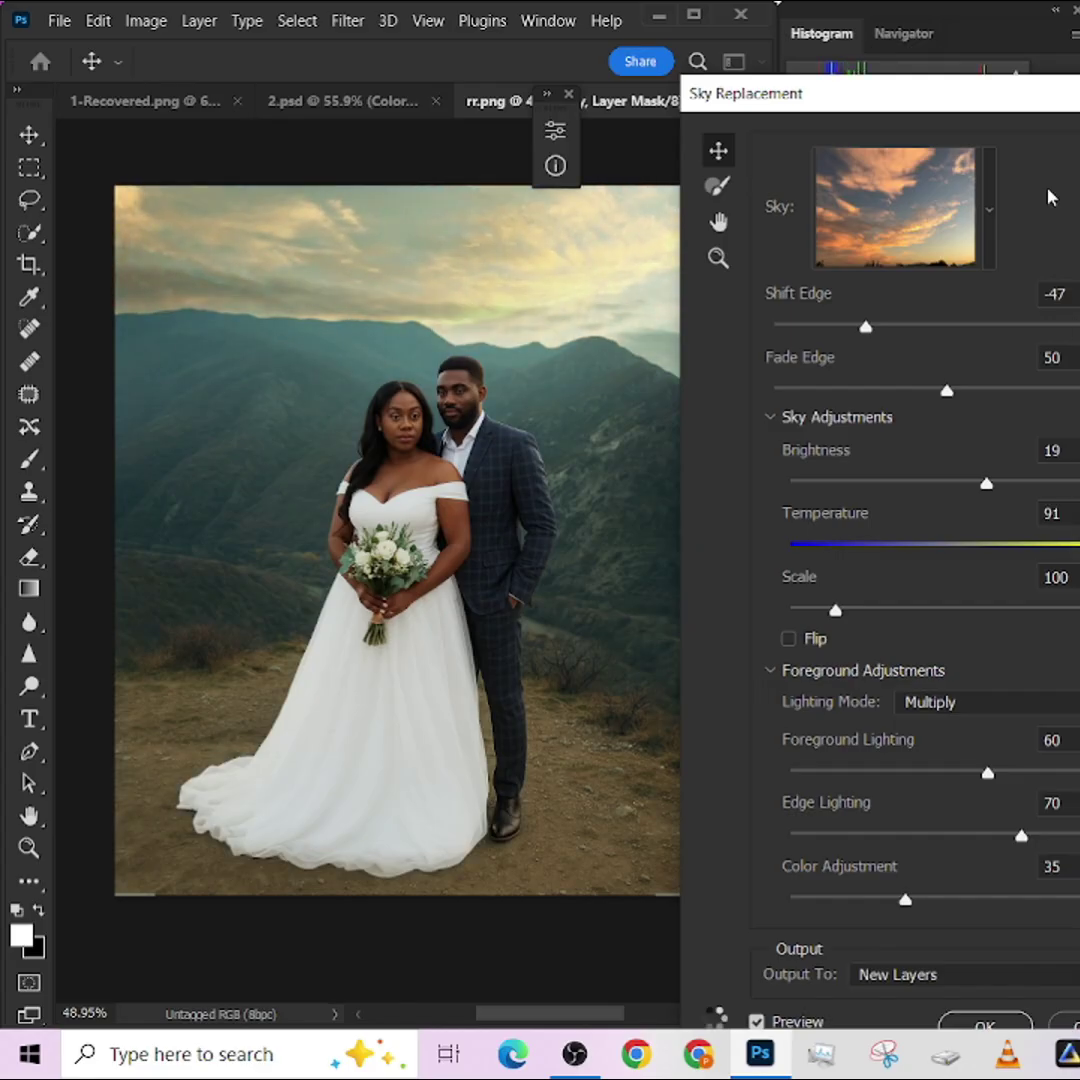
left_click(1003, 1022)
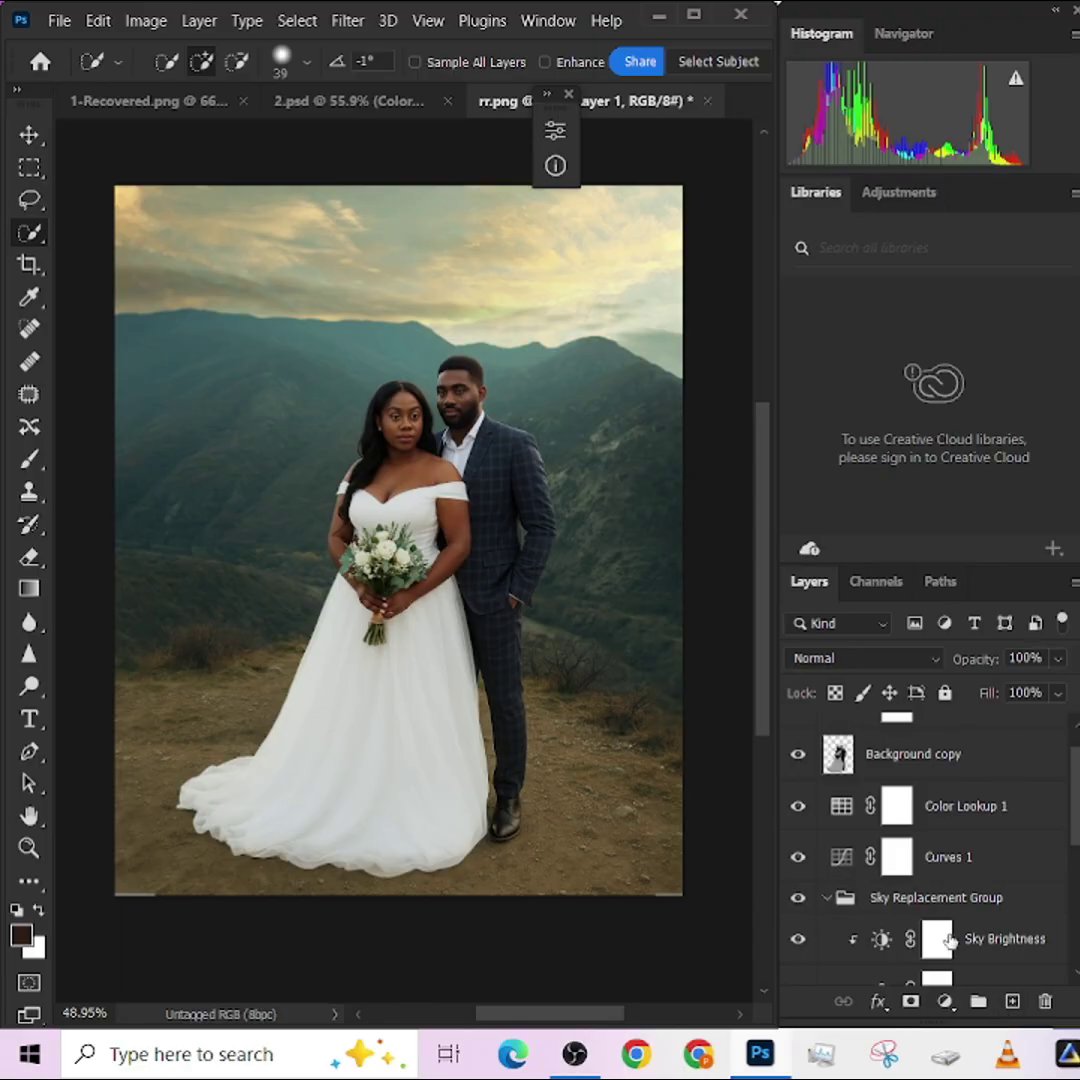
- Collapse the Sky Replacement Group and lower Color Lookup 1's opacity to 63%
left_click(830, 898)
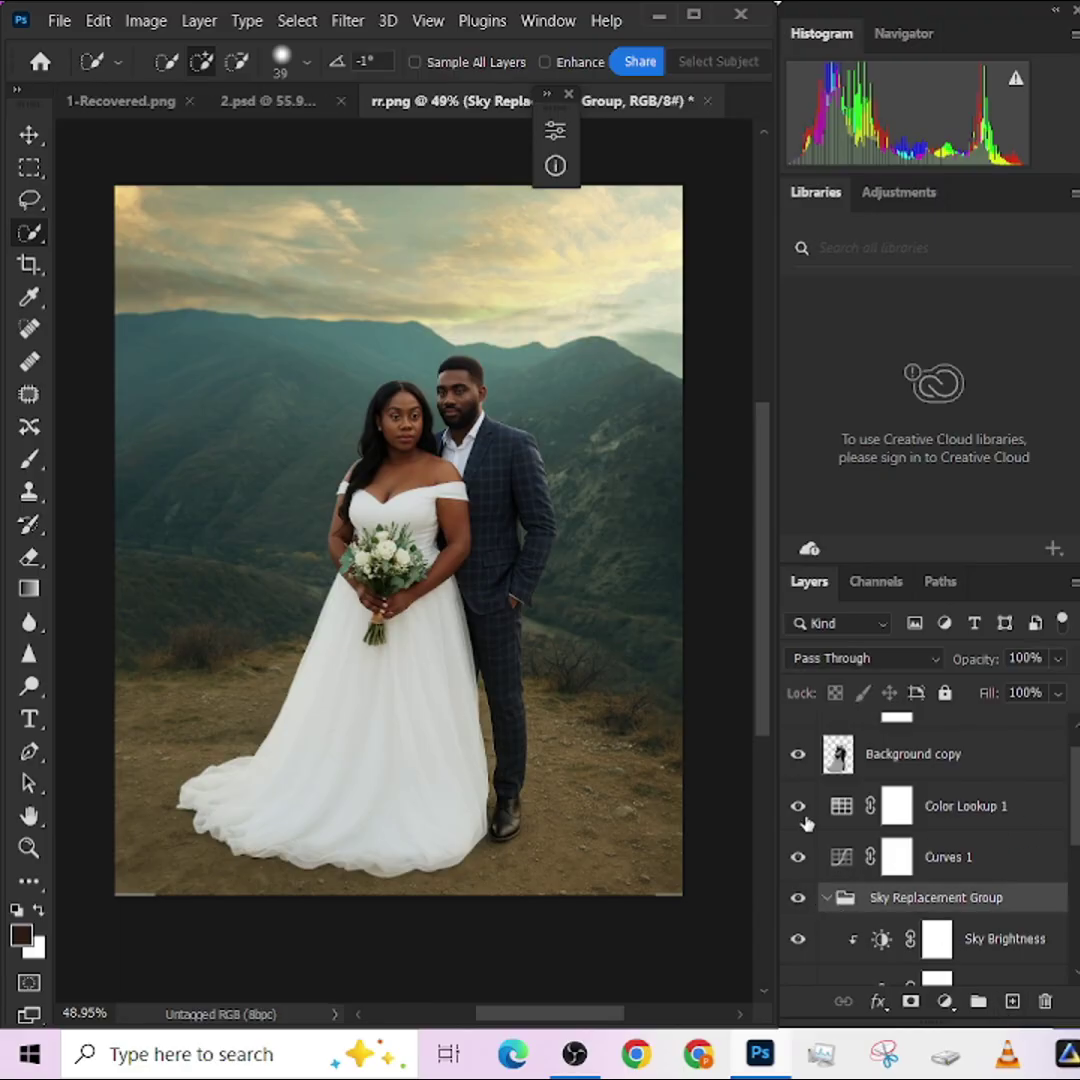
left_click(828, 898)
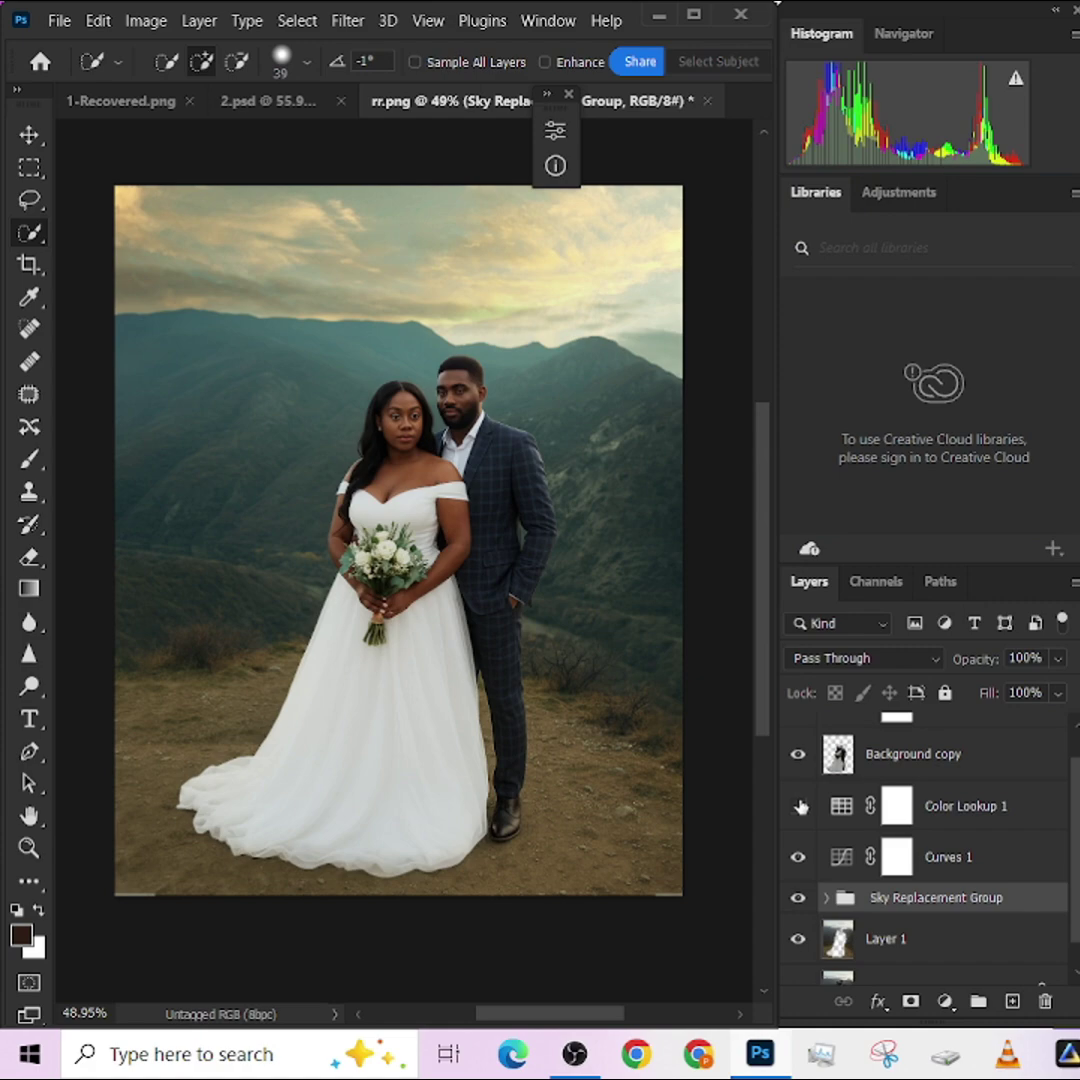
left_click(799, 806)
left_click(799, 807)
left_click(900, 808)
left_click(1058, 662)
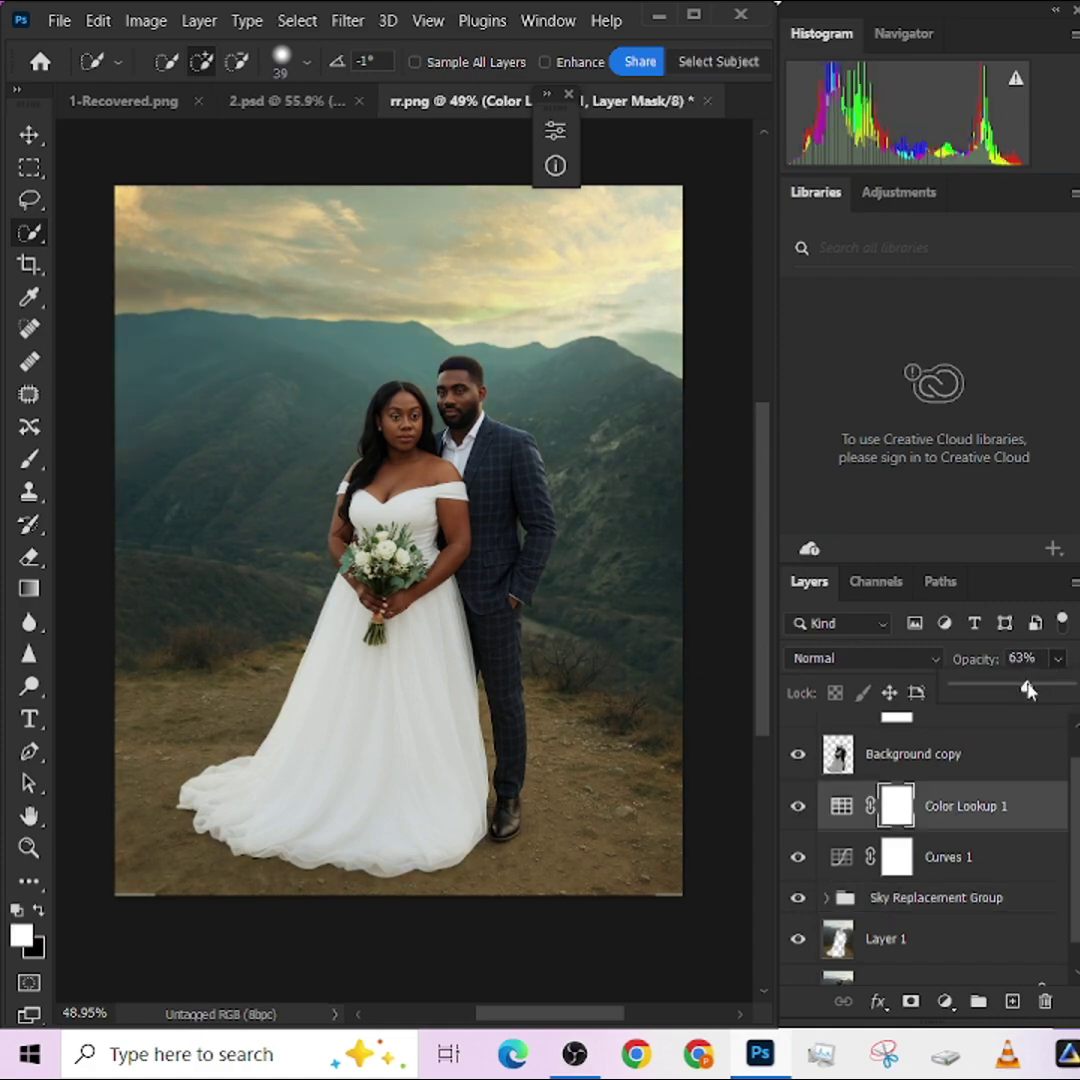
- Stamp all visible layers into a new Layer 2 above Curves 2
scroll(930, 805, "up", 1)
left_click(1005, 740)
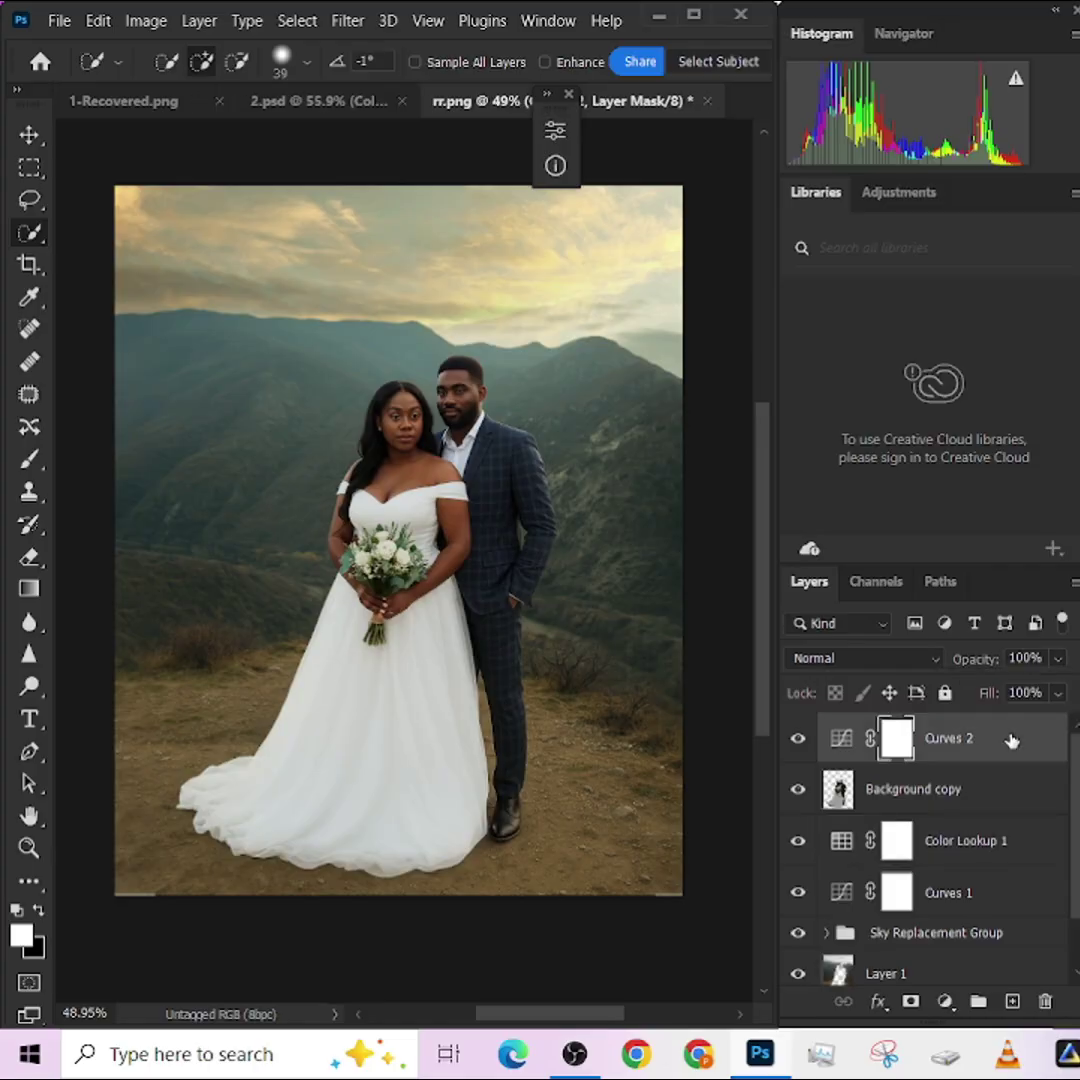
key("ctrl+shift+alt+e")
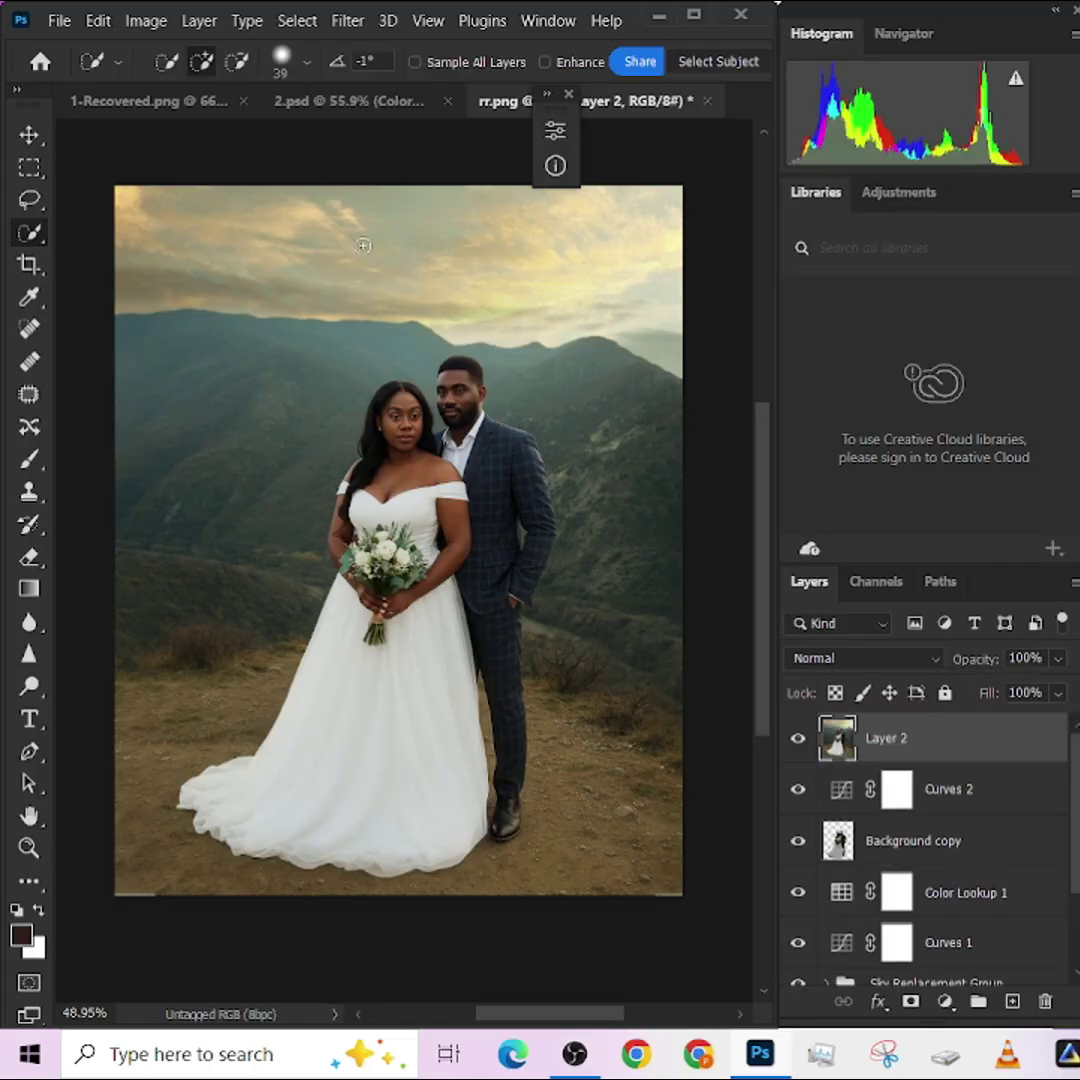
- Open the Camera Raw Filter and load saved XMP presets for a warm finish
left_click(348, 30)
left_click(376, 190)
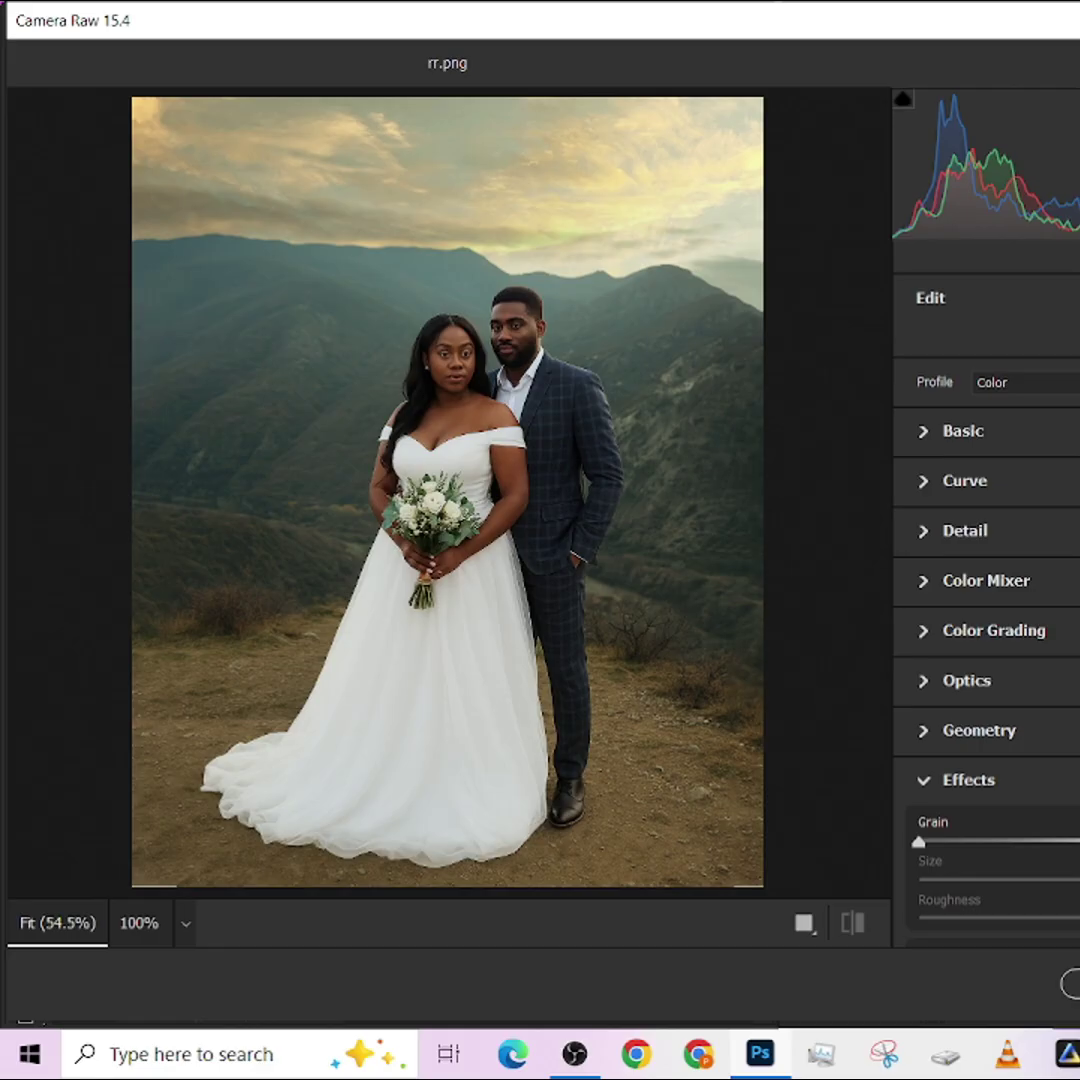
scroll(795, 342, "down", 10)
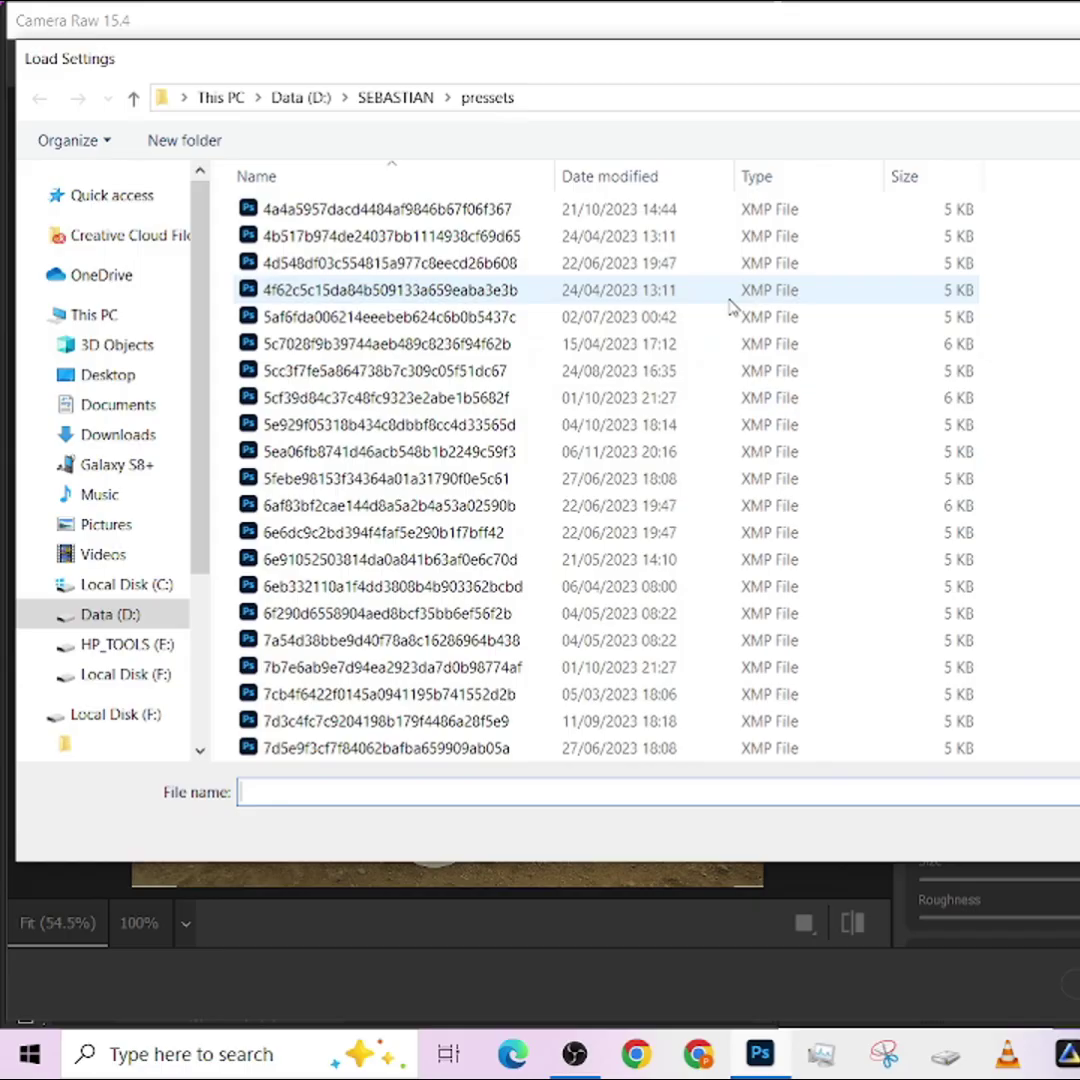
scroll(730, 308, "up", 5)
left_click(390, 340)
key("Return")
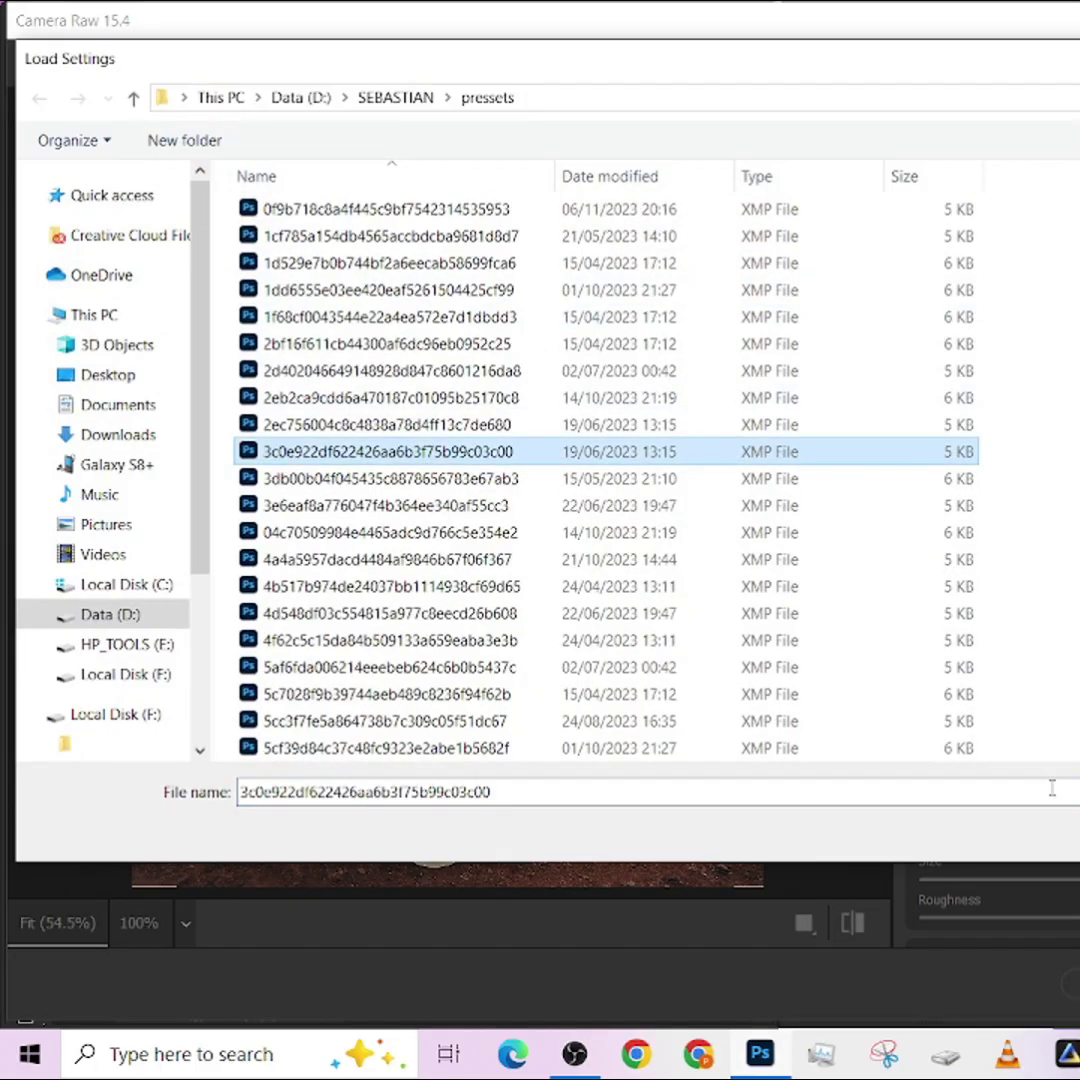
key("Return")
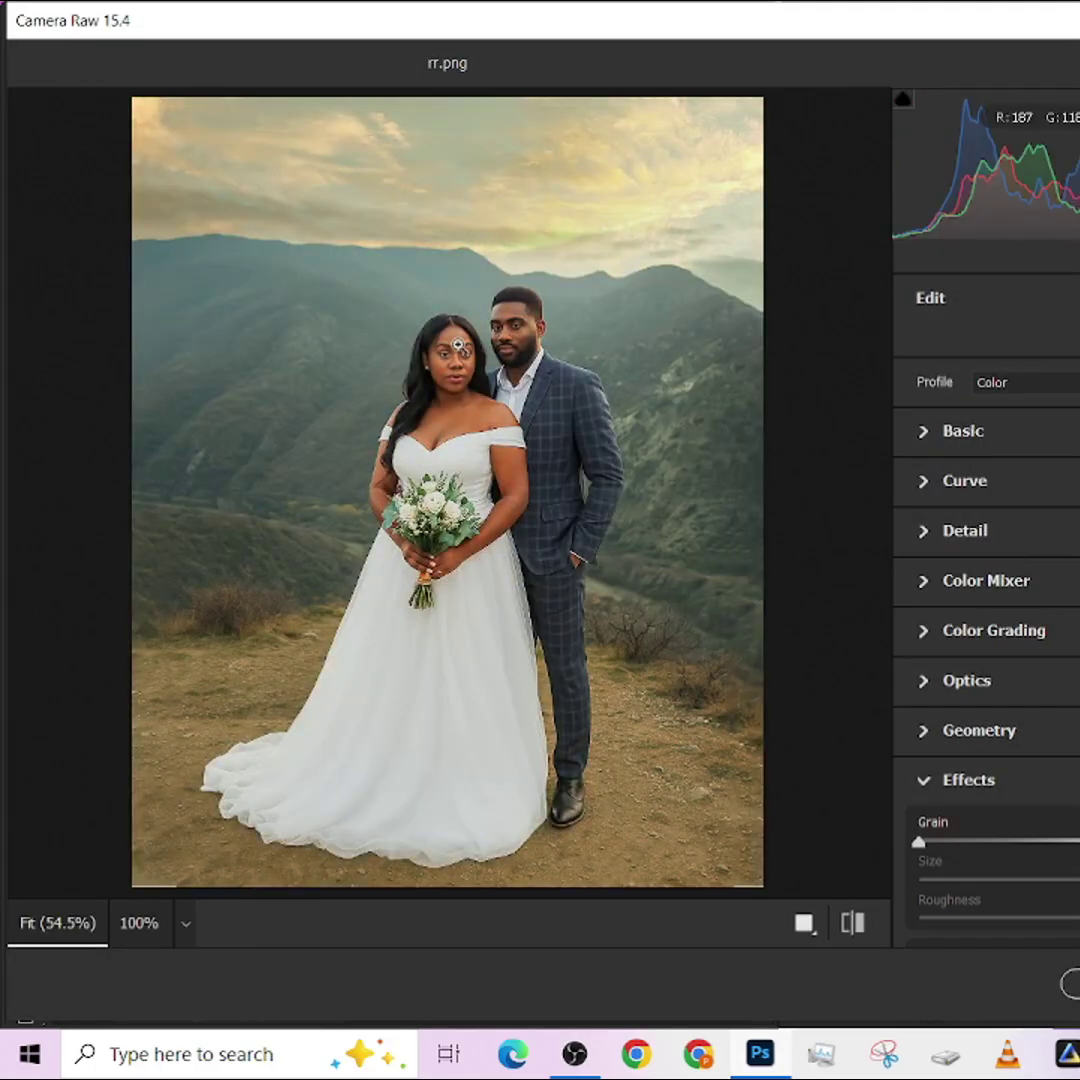
- Lower the Highlights slider slightly in Camera Raw's Basic panel
left_click(960, 432)
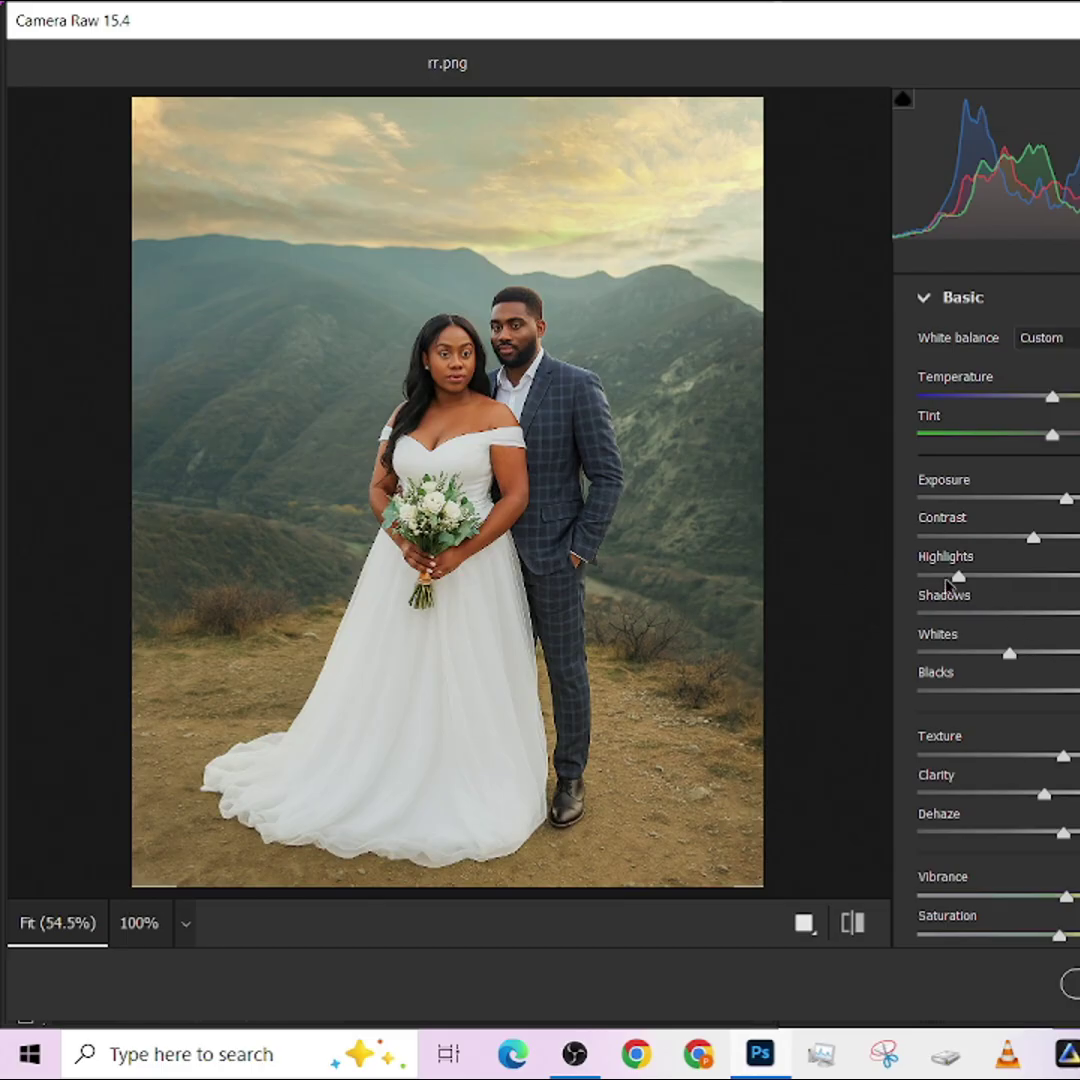
left_click_drag(957, 577, 945, 578)
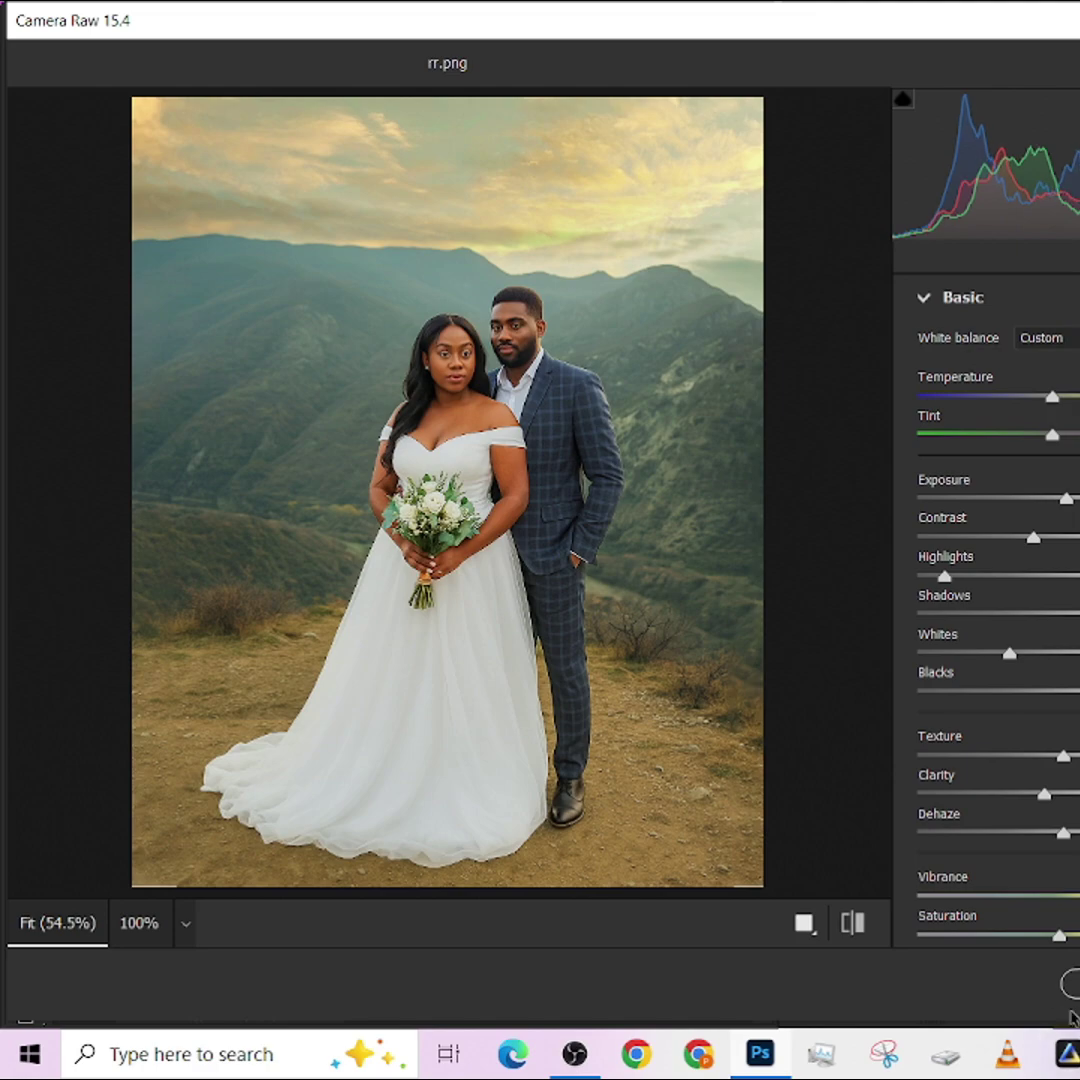
- Commit the Camera Raw grade to Layer 2
key("Return")
scroll(622, 436, "down", 2)
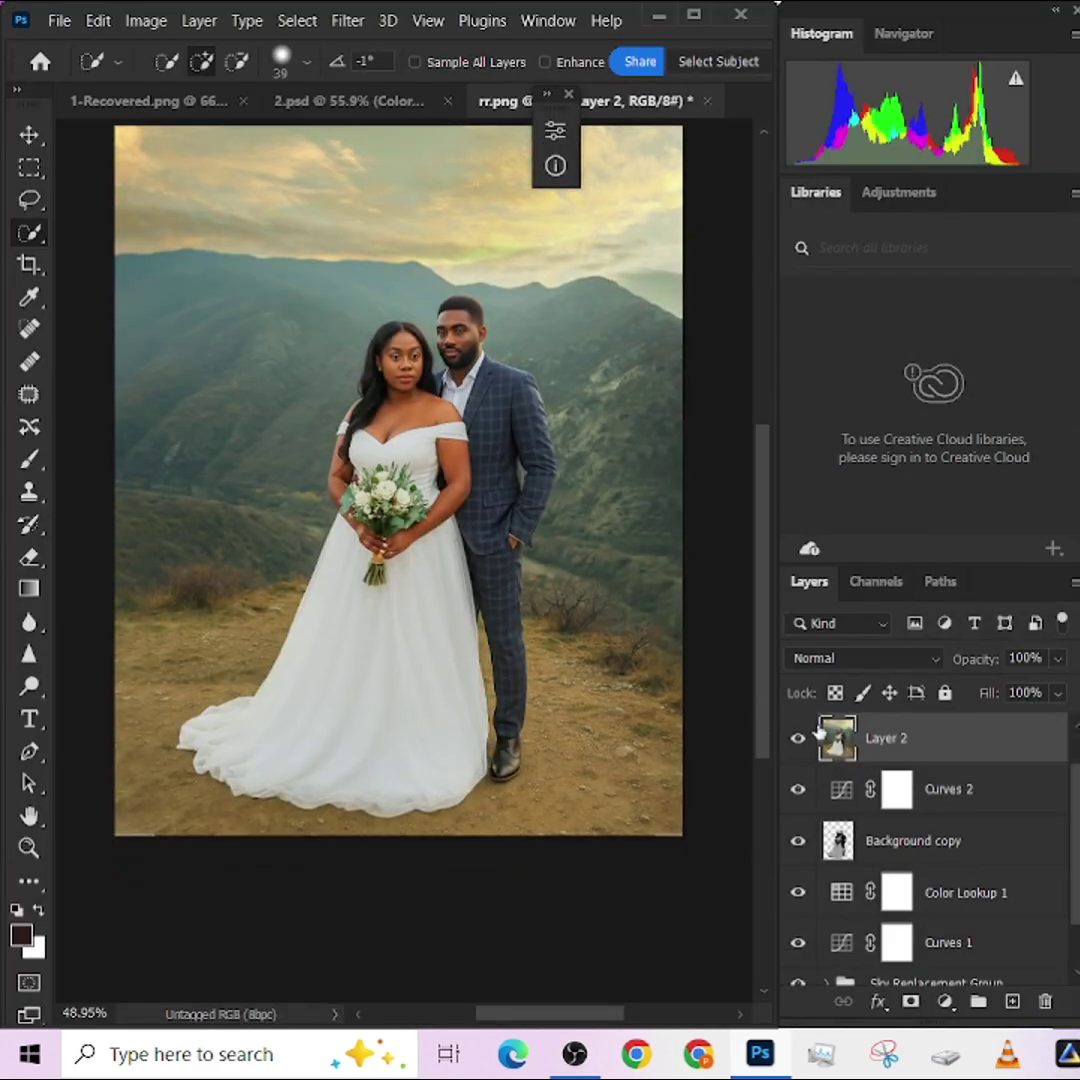
scroll(835, 800, "down", 2)
scroll(835, 800, "up", 1)
scroll(835, 797, "down", 1)
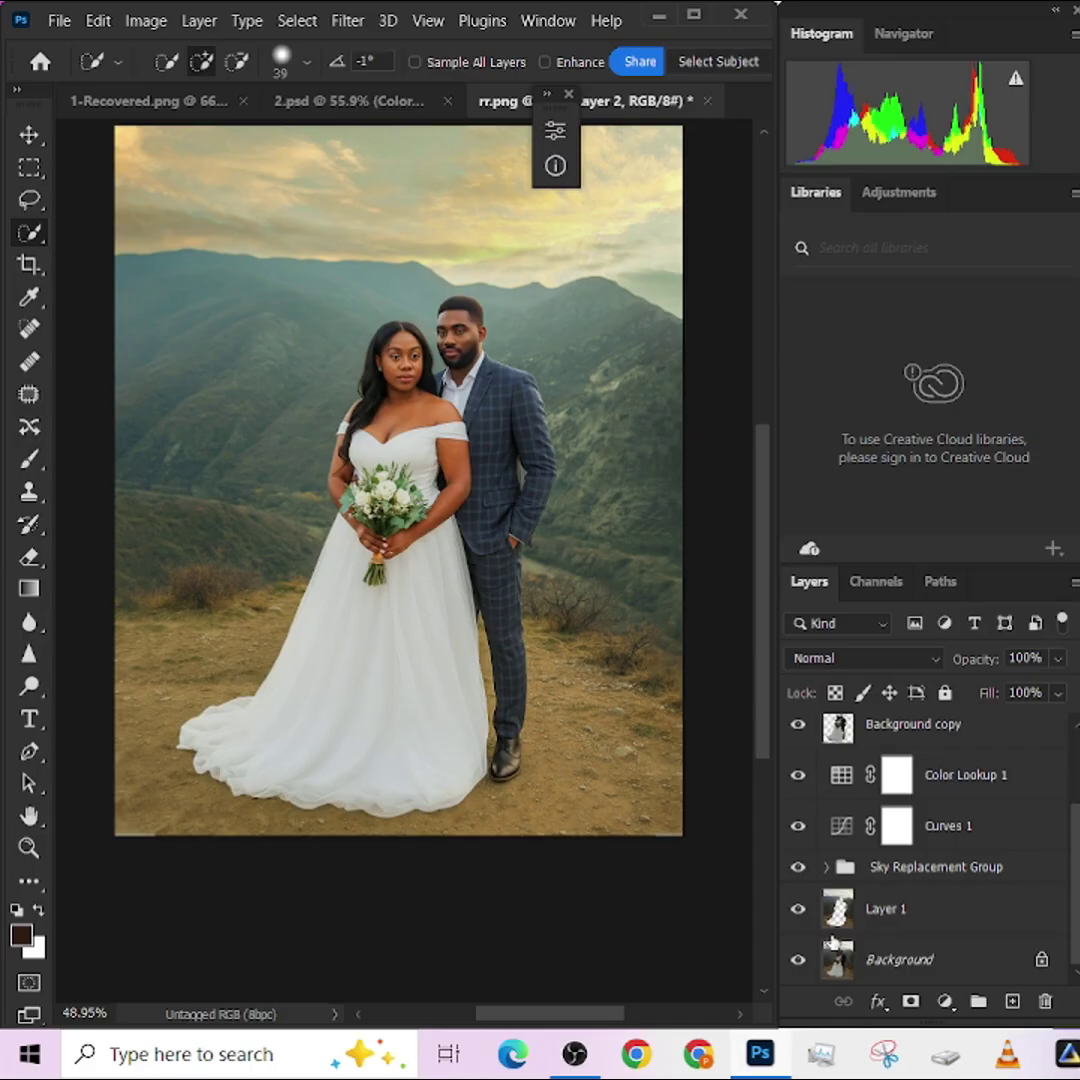
- Solo the Background layer twice to compare with the original, then pan the view down
left_click(798, 960, "alt")
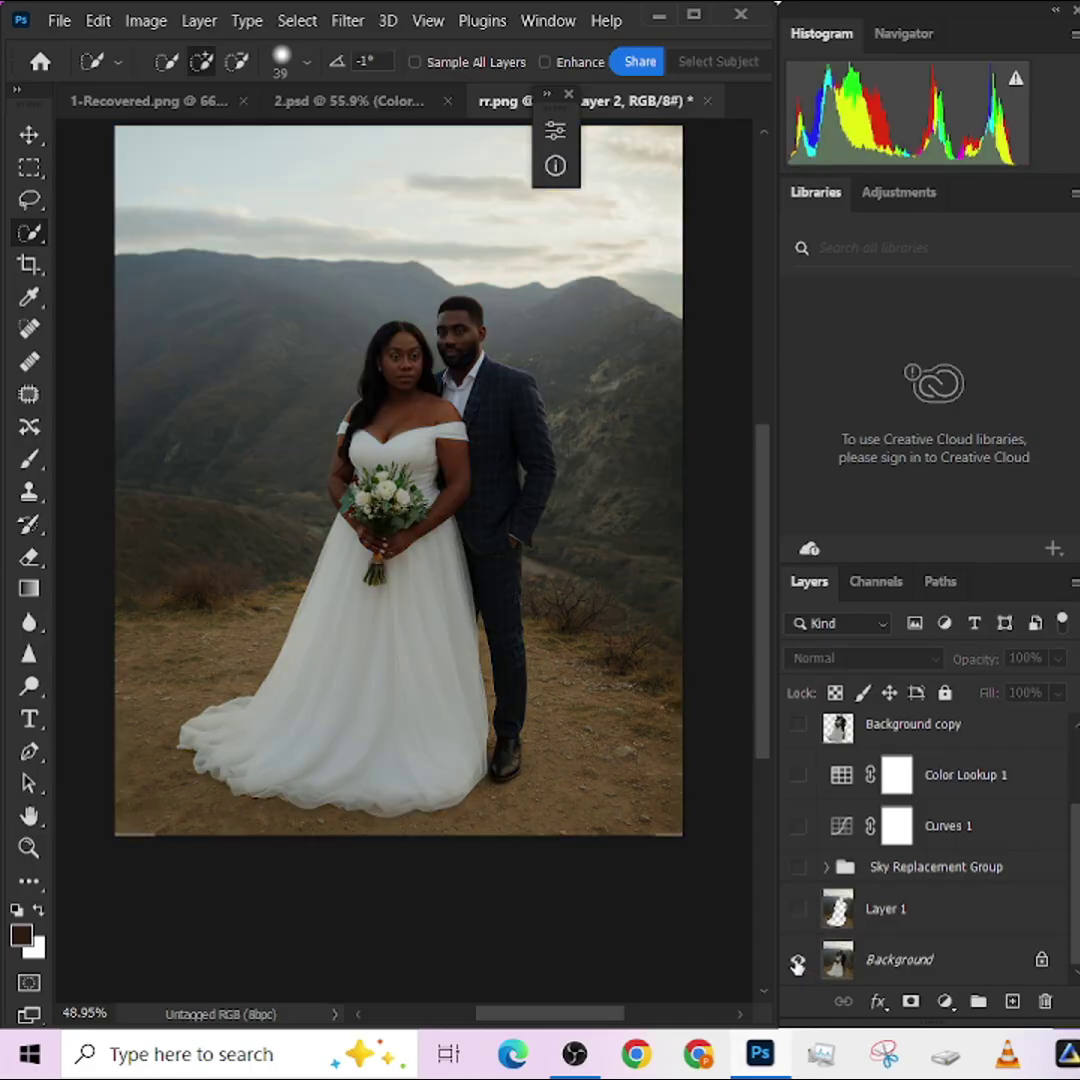
left_click(797, 963, "alt")
left_click(797, 963, "alt")
left_click(797, 963, "alt")
left_click_drag(634, 579, 583, 651)
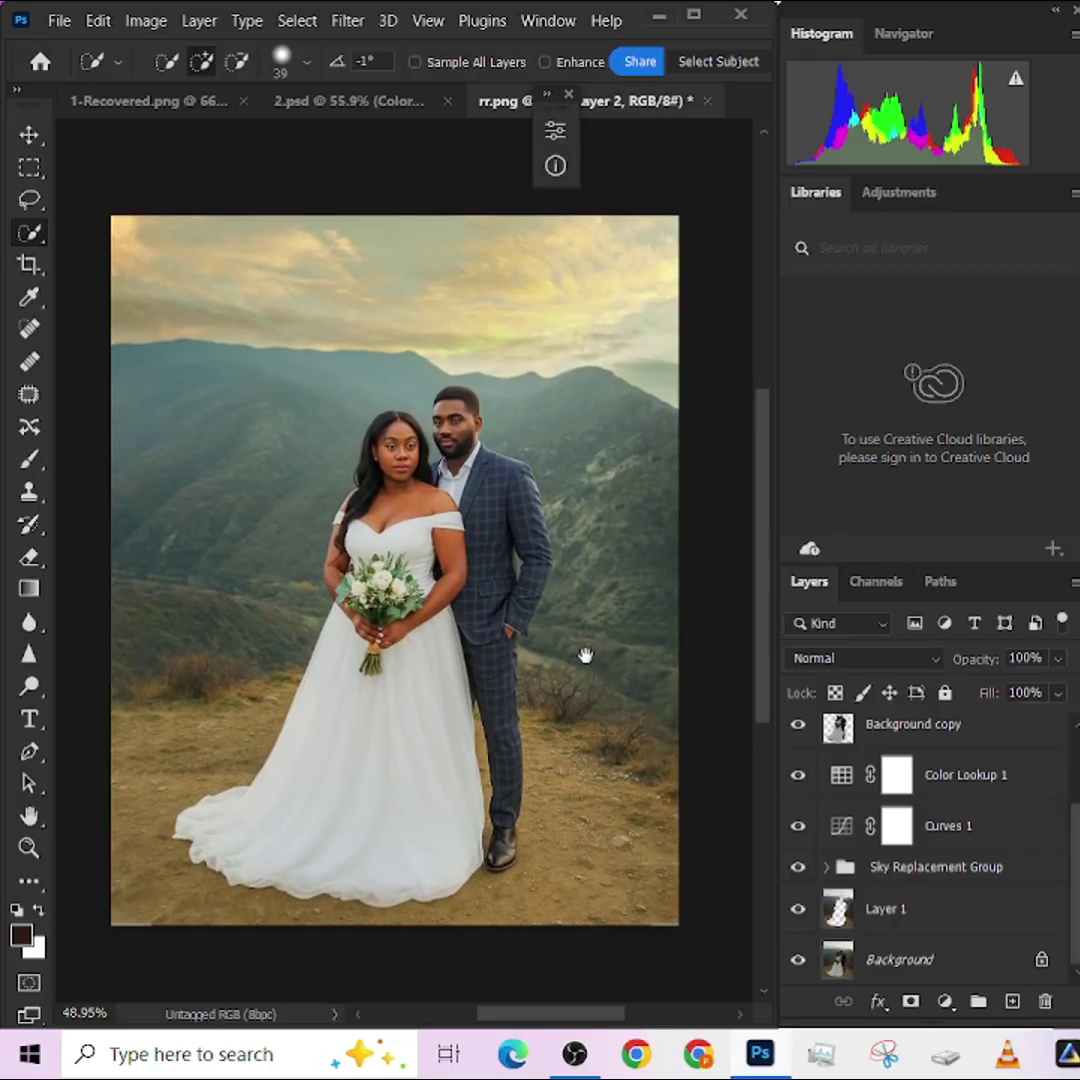